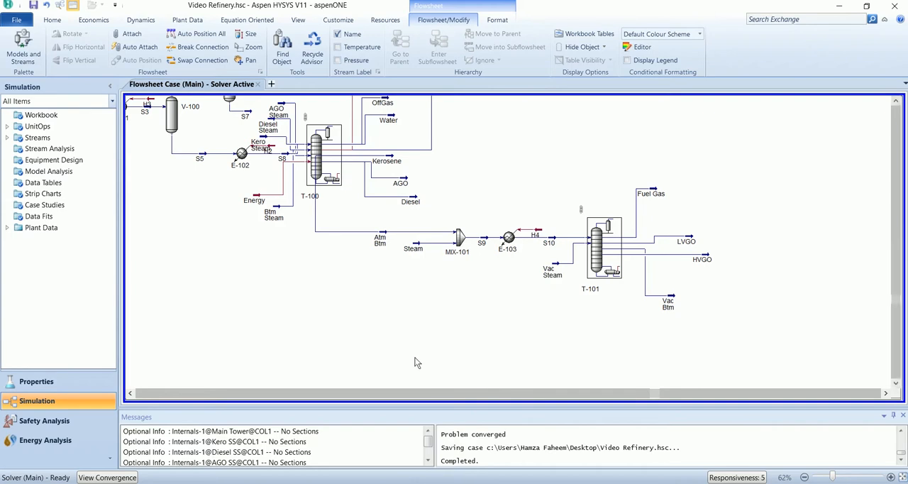
- Add a Visbreaker with a soaker drum to the flowsheet, near the end of the Vac Btm stream
left_click(32, 51)
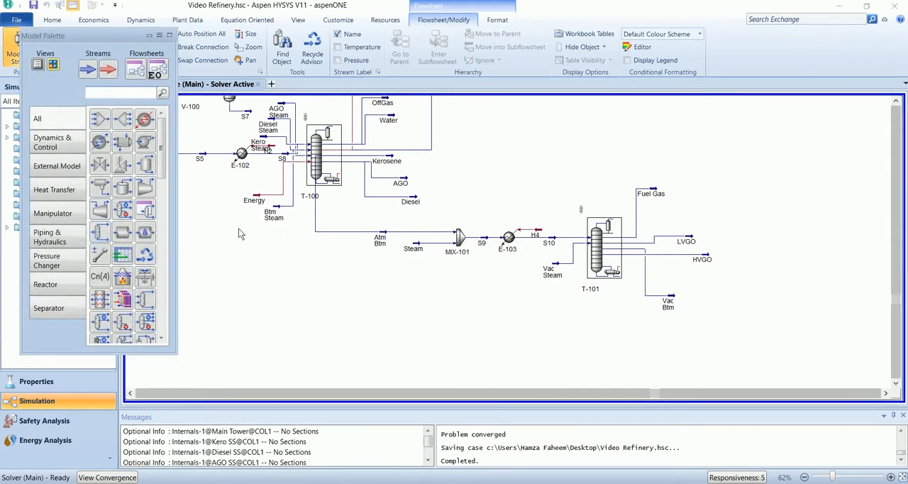
left_click(53, 286)
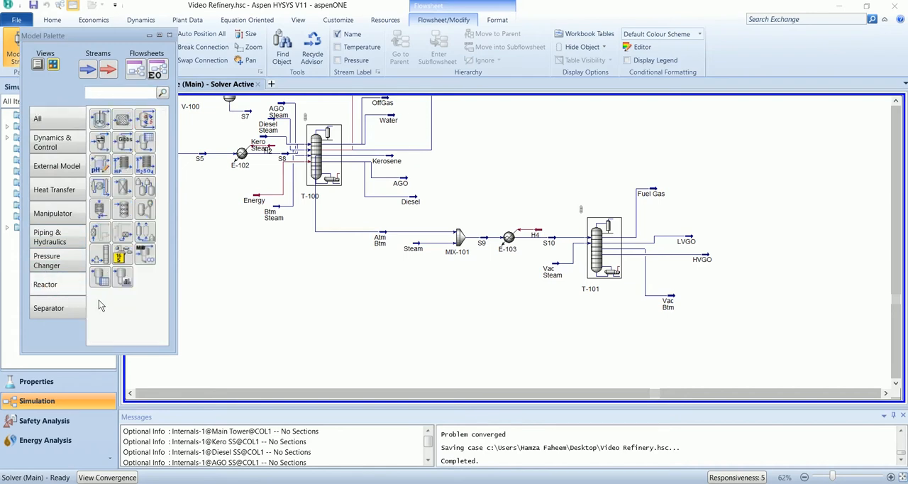
left_click(102, 260)
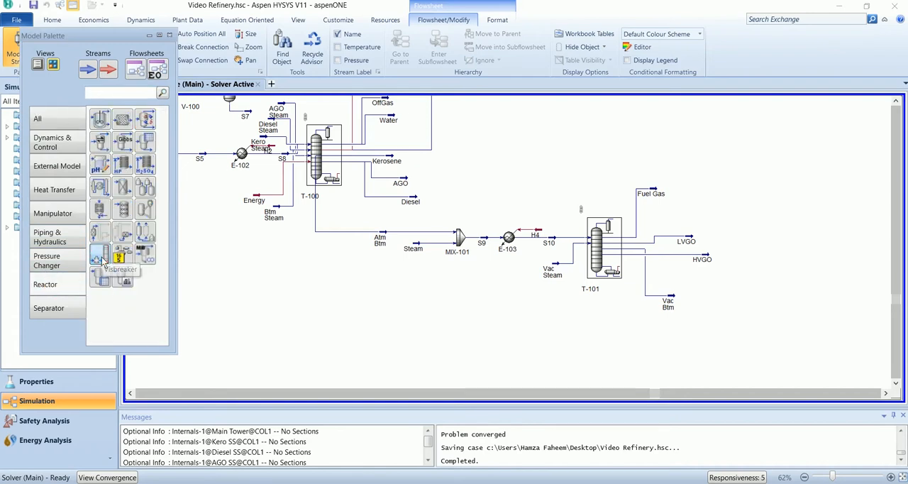
left_click(721, 339)
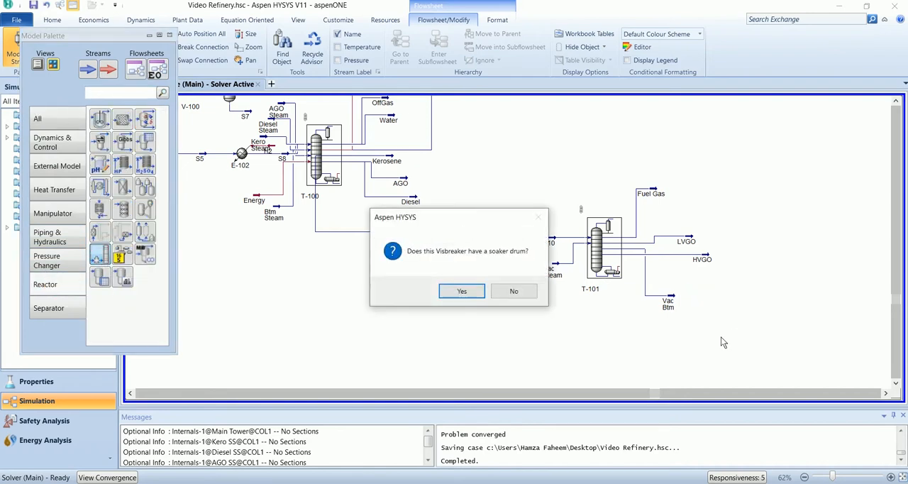
left_click(458, 294)
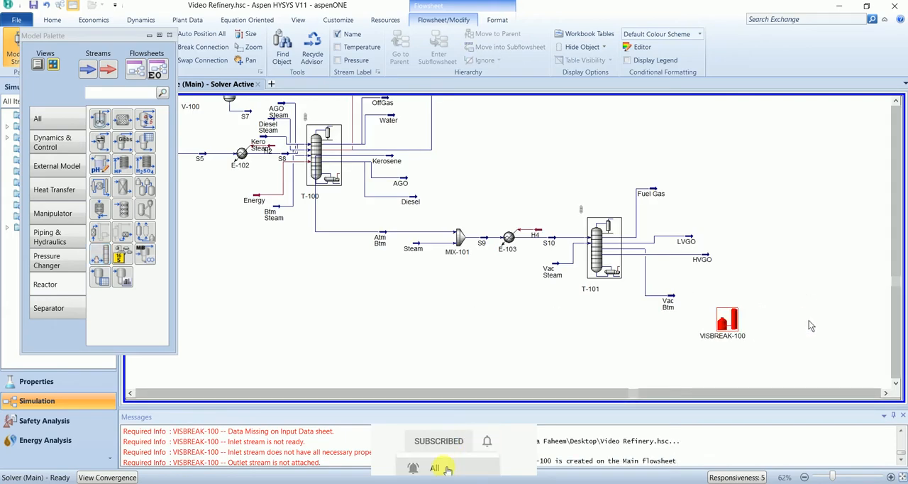
- Connect Vac Btm as the visbreaker's crude feed to heater and create Vis Effluent as its effluent stream
double_click(727, 320)
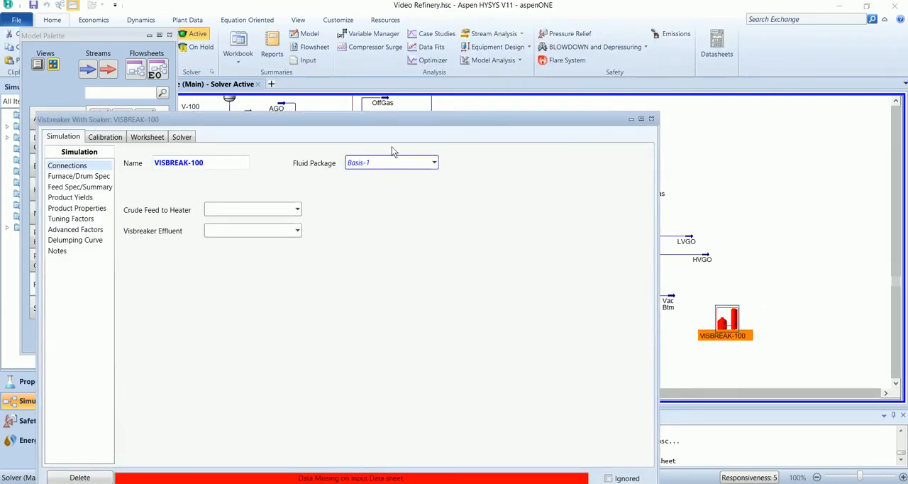
left_click_drag(394, 122, 486, 51)
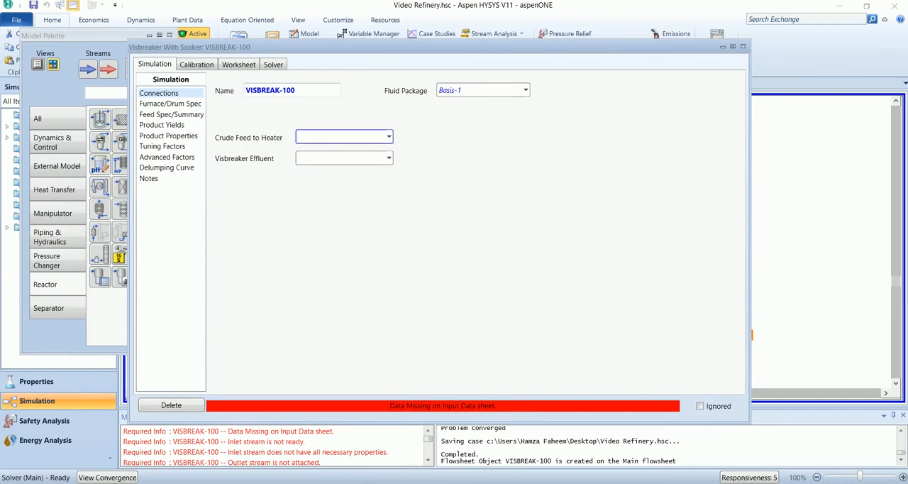
left_click(389, 138)
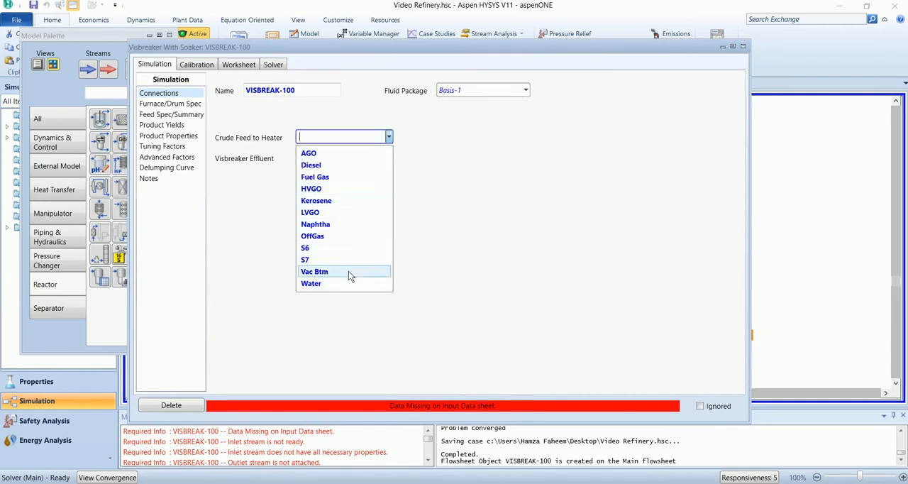
left_click(349, 271)
left_click(336, 158)
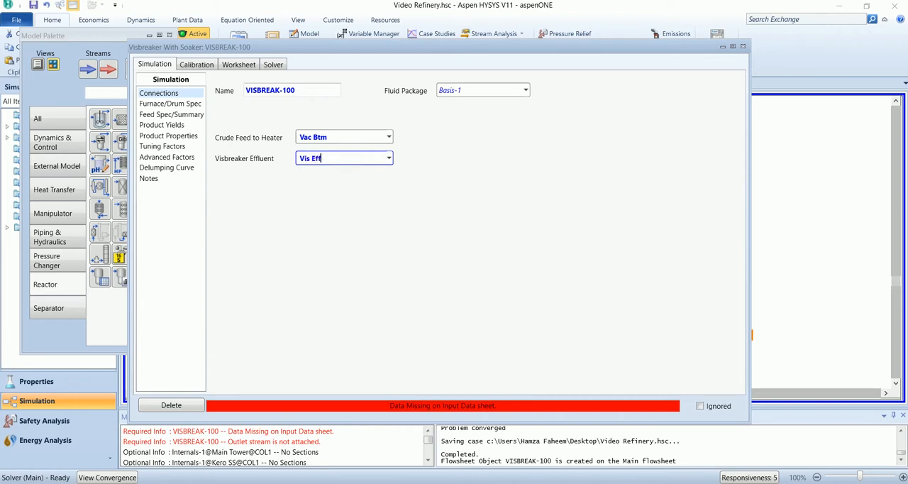
type("Vis Effluent")
key("Return")
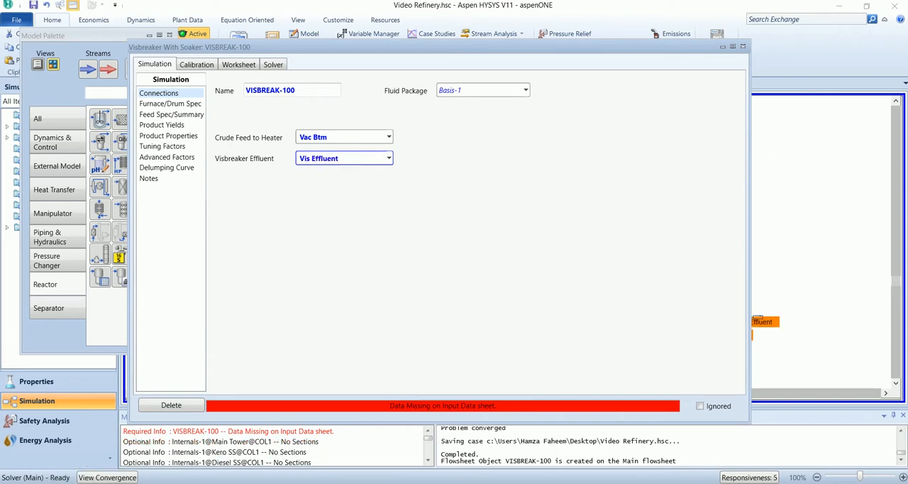
- Set the visbreaker's furnace outlet temperature to 460 C and furnace outlet pressure to 2 bar
left_click(184, 105)
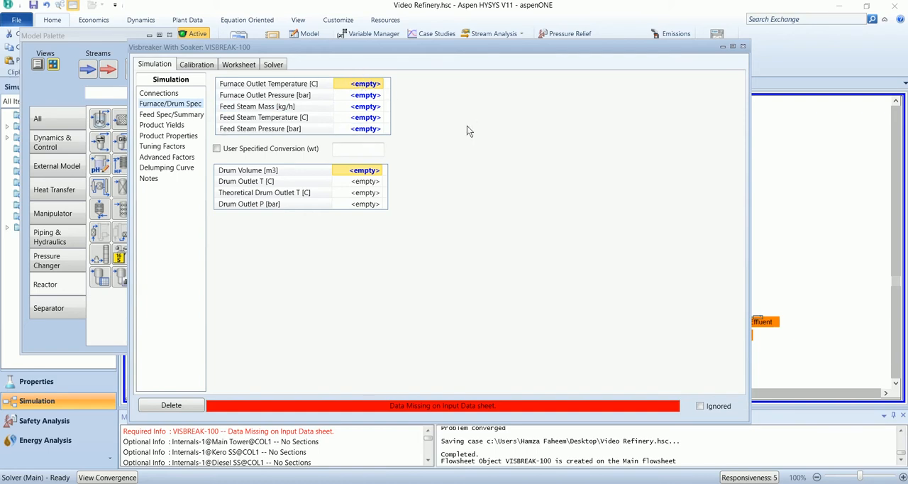
type("460")
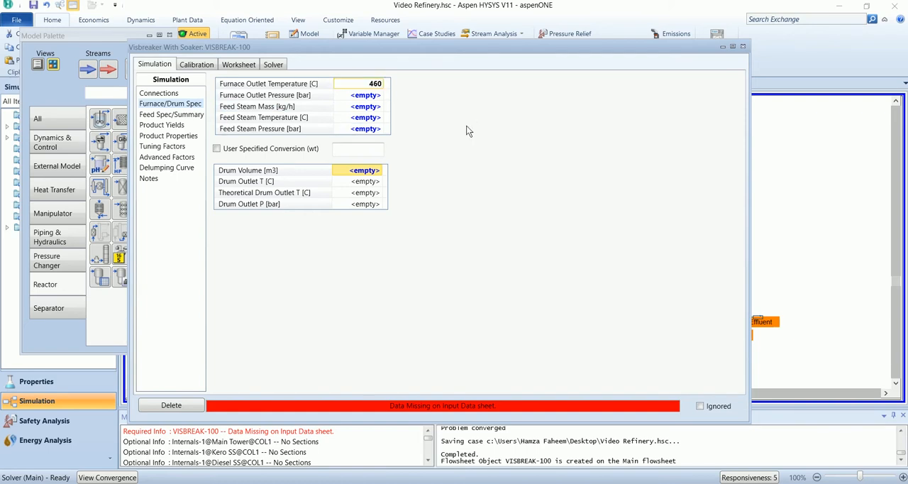
key("Return")
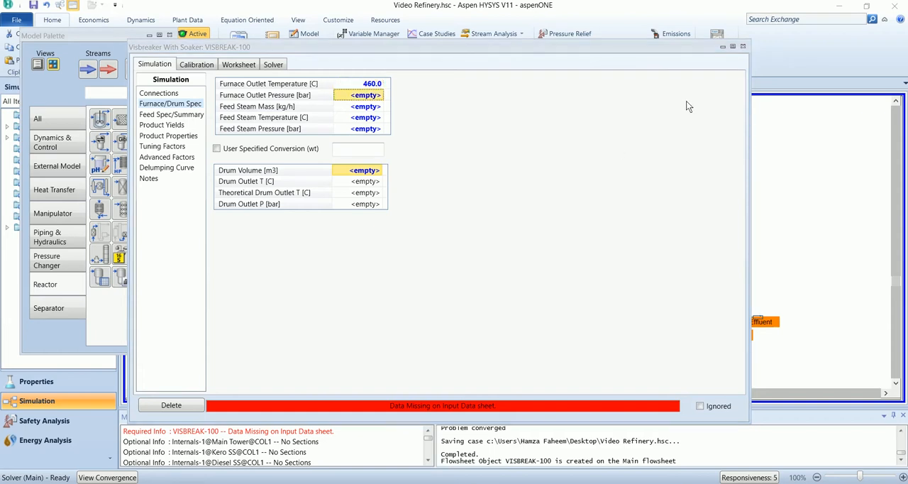
type("2")
key("Return")
- Specify the visbreaker's feed steam with a mass flow of 380 kg/h, temperature of 204 C and pressure of 10.34 bar
type("380")
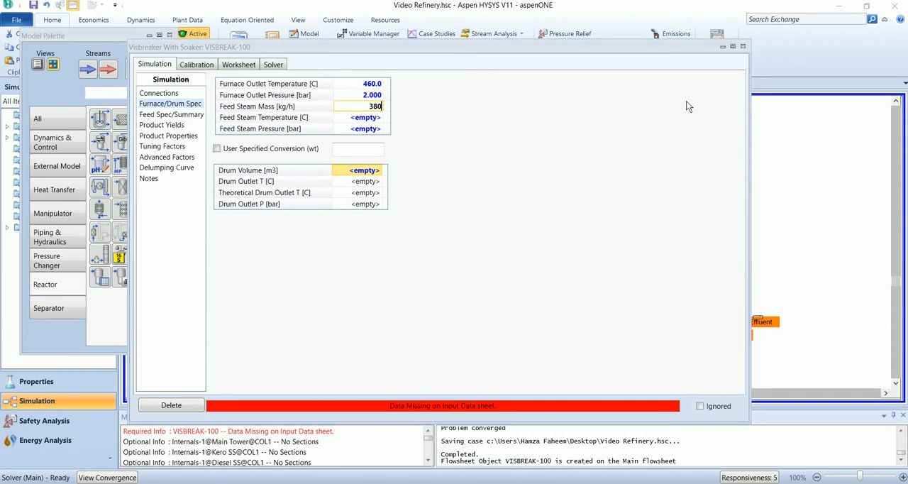
key("Return")
type("2")
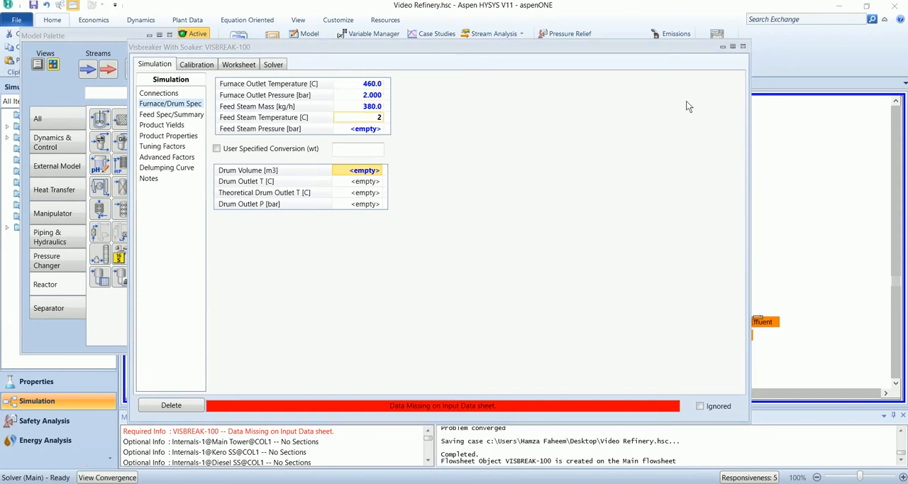
type("04")
key("Return")
type("10")
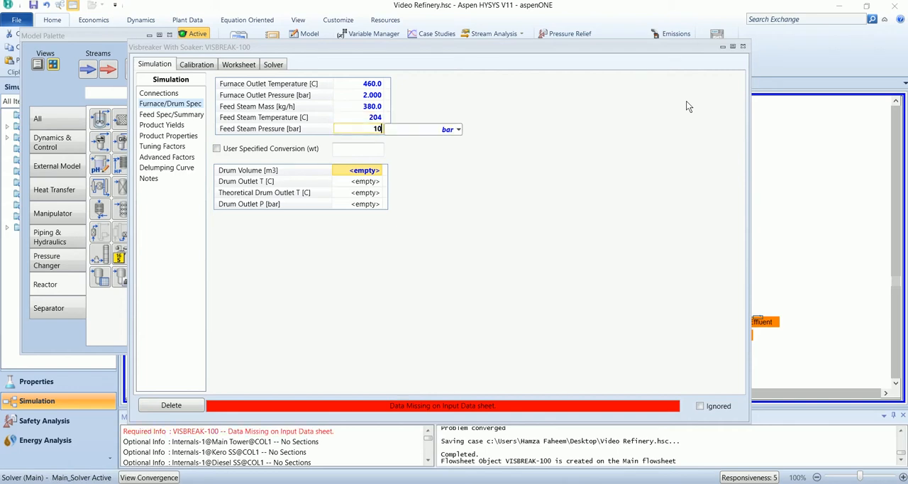
type(".34")
key("Return")
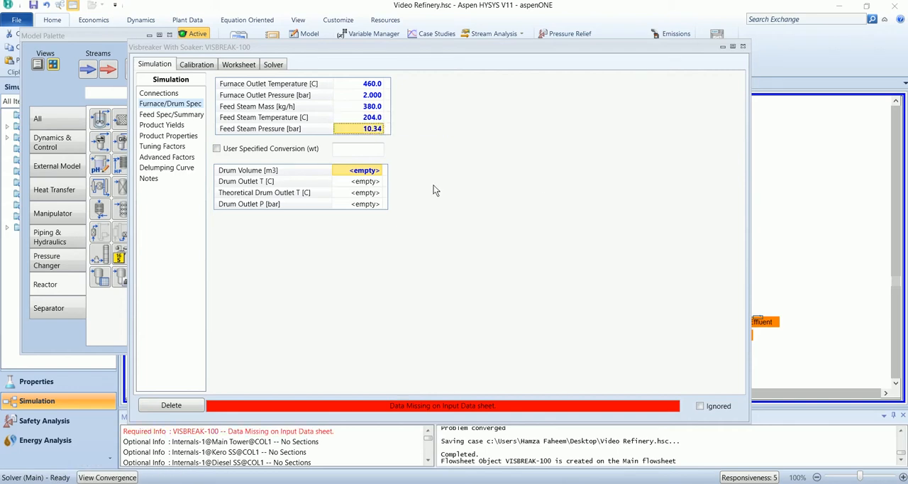
- Set the soaker drum volume to 100 m3, check the stream conditions in the worksheet and close the visbreaker's window
left_click(357, 174)
type("1")
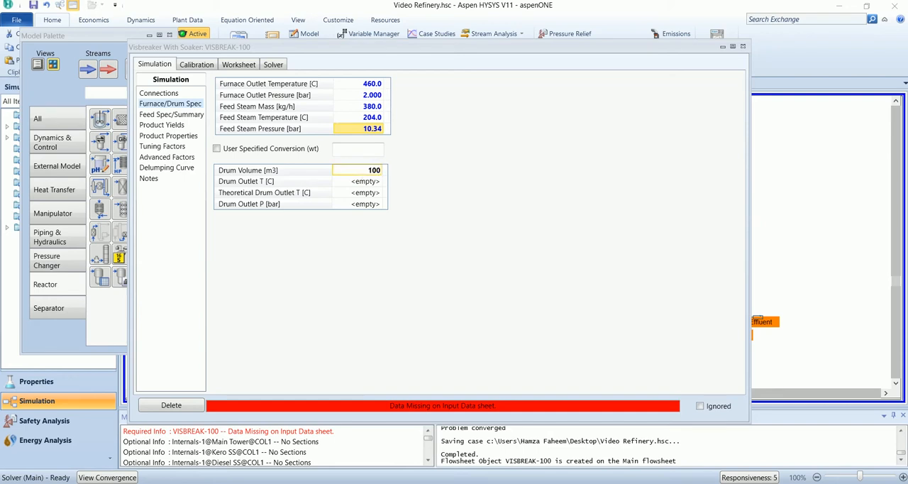
type("00")
key("Return")
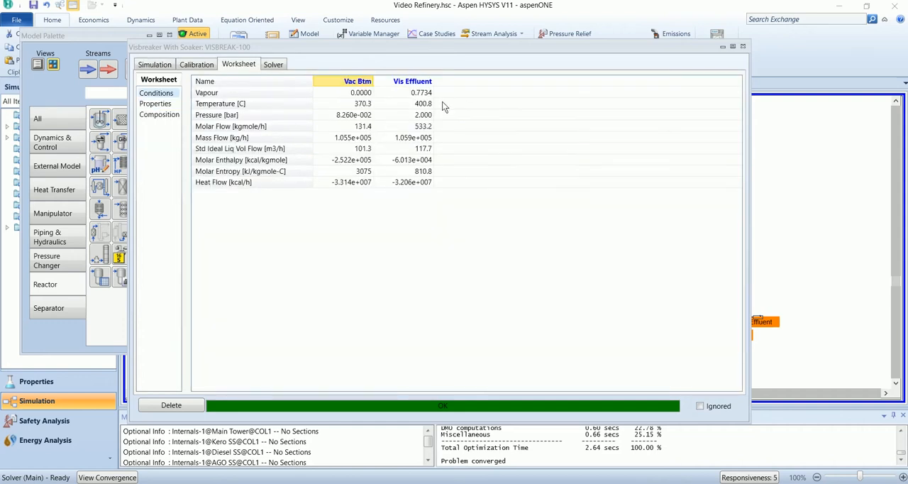
left_click(743, 49)
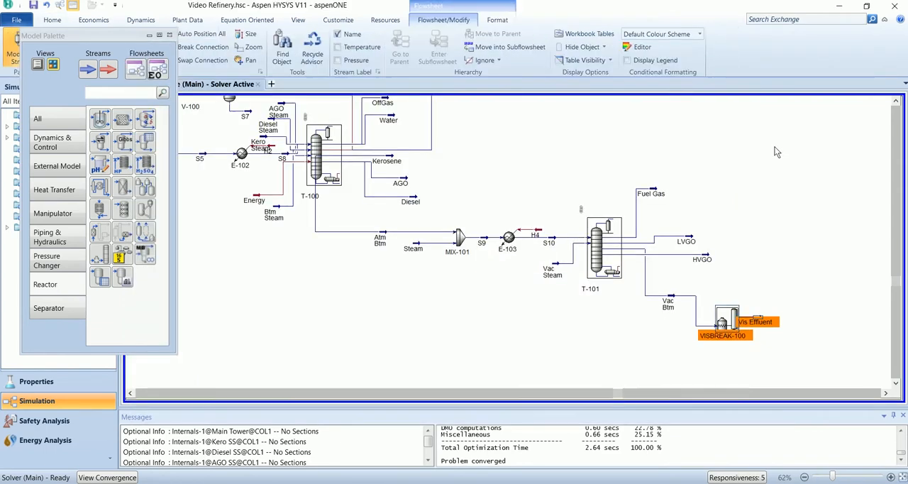
- Place a refluxed absorber column on the flowsheet beside the Vis Effluent stream and open its input expert
left_click(886, 392)
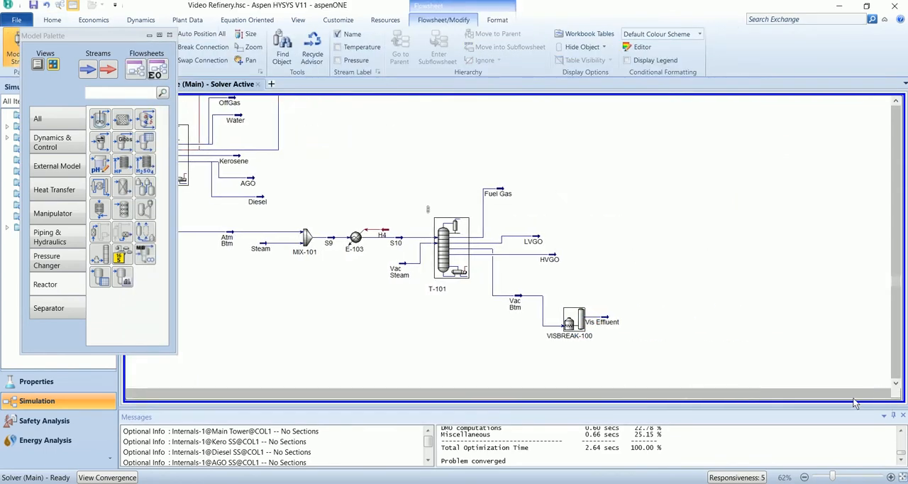
left_click(51, 312)
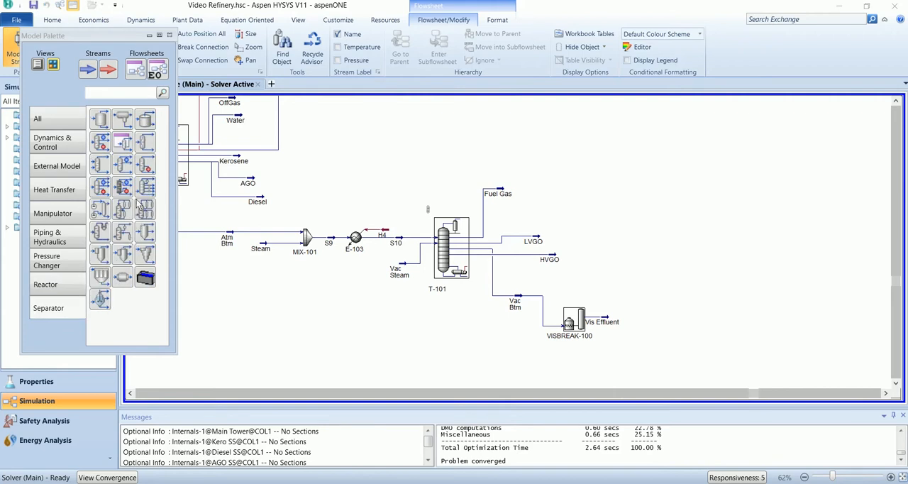
left_click(118, 165)
left_click(666, 318)
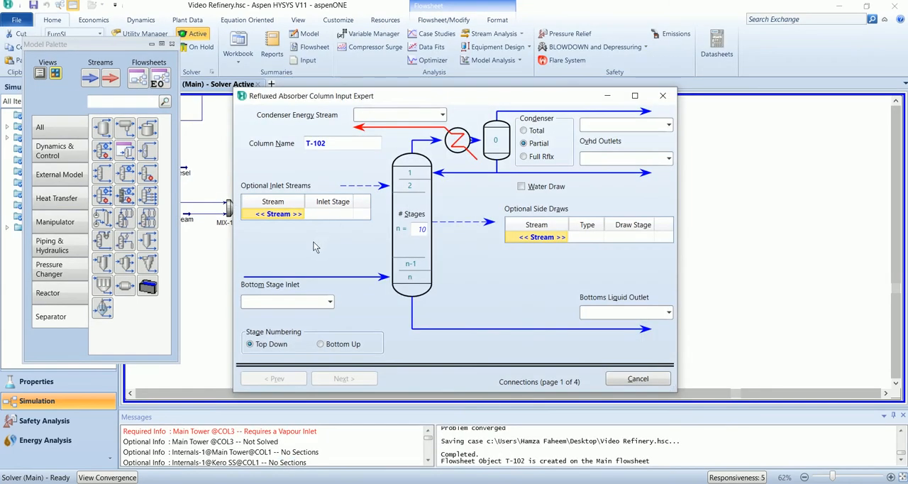
- Feed Vis Effluent to the bottom stage of column T-102 and set the number of stages to 30
left_click(330, 303)
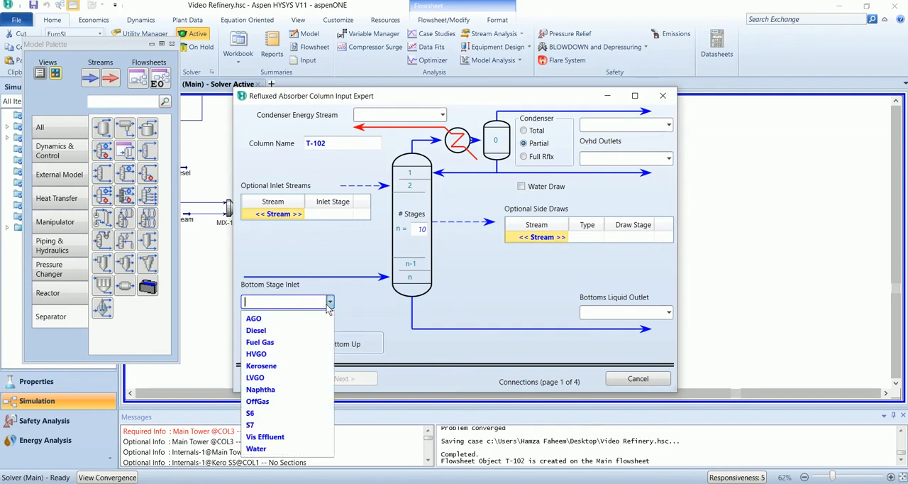
left_click(287, 440)
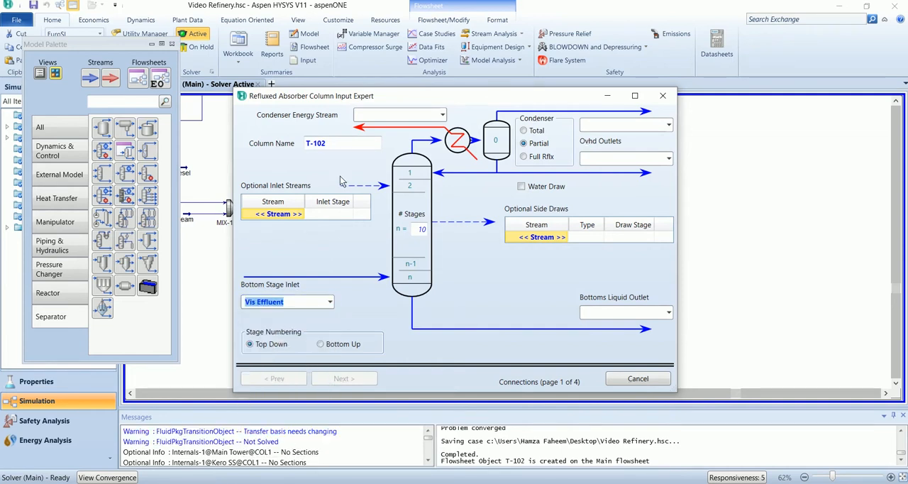
left_click(419, 236)
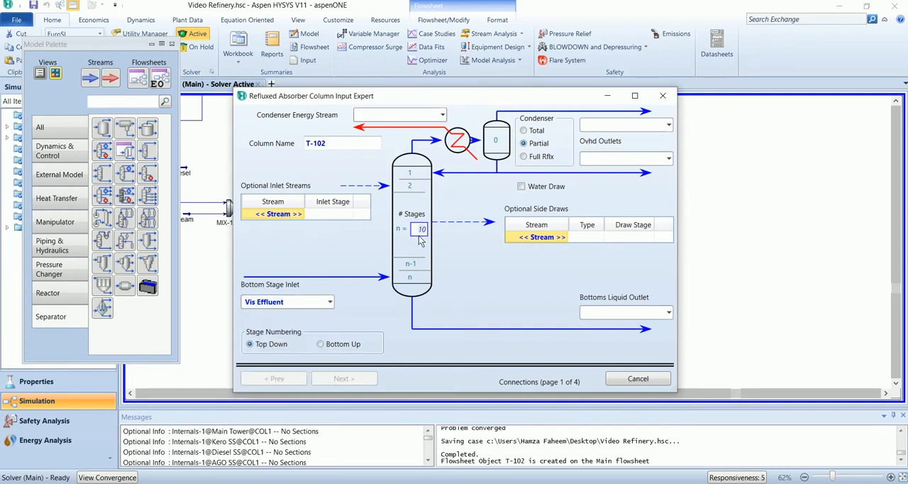
type("30")
- Configure T-102 with a full-reflux condenser, condenser energy stream Qc3 and overhead vapour outlet FG
left_click(399, 115)
type("Qc")
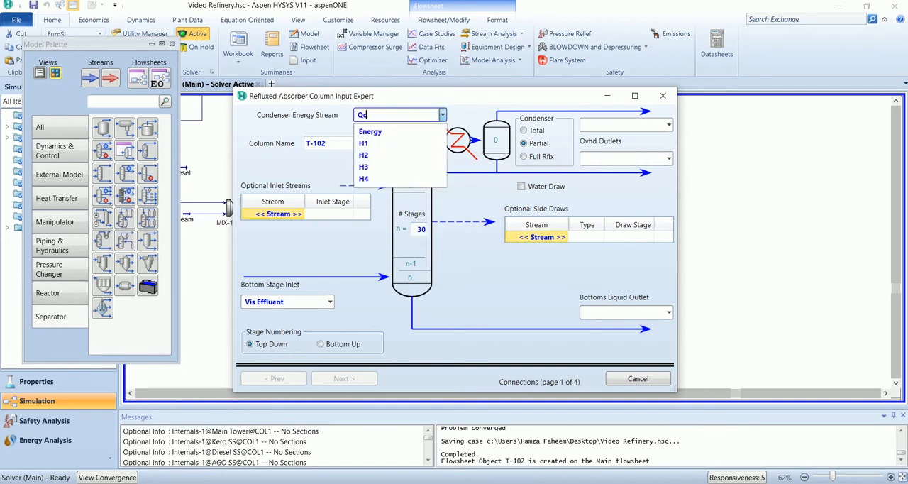
type("3")
key("Return")
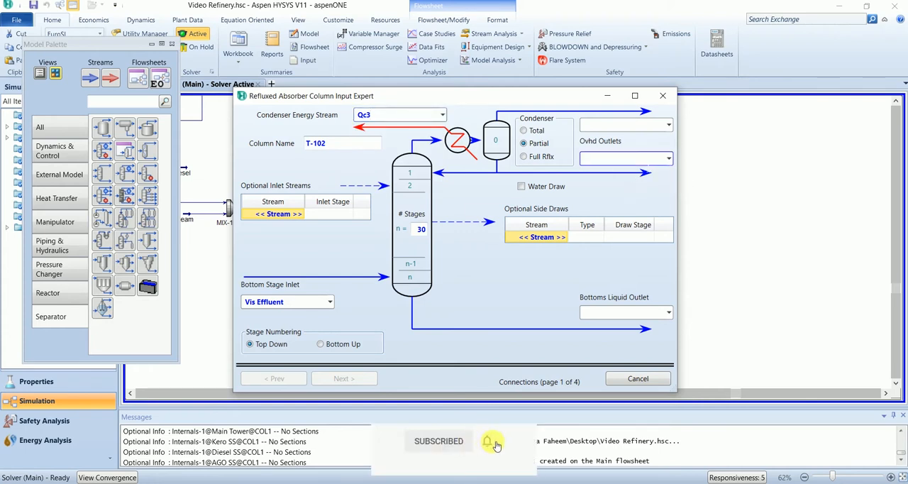
left_click(524, 156)
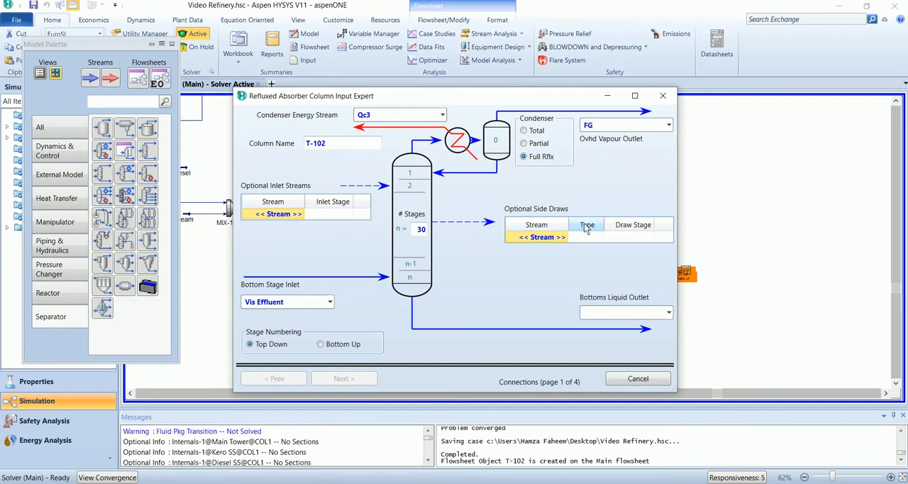
- Add a new side draw stream named Vis Naphtha to column T-102
left_click(565, 238)
left_click(545, 240)
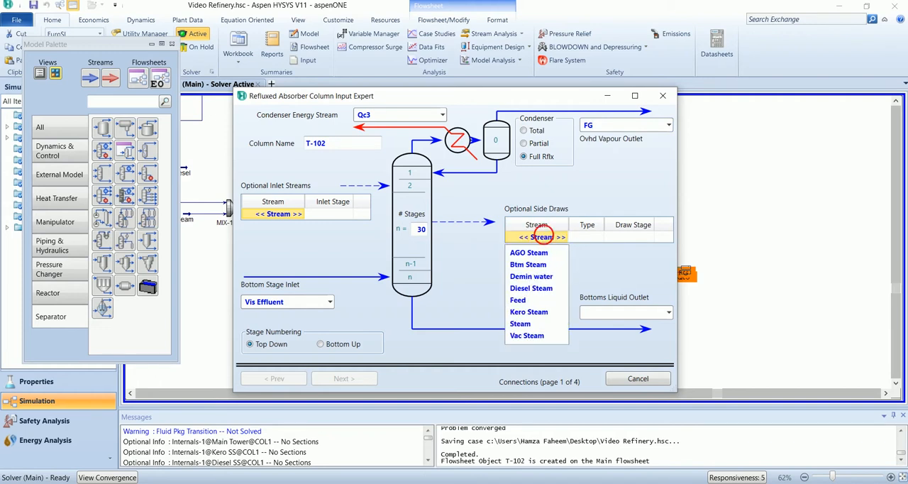
left_click(546, 240)
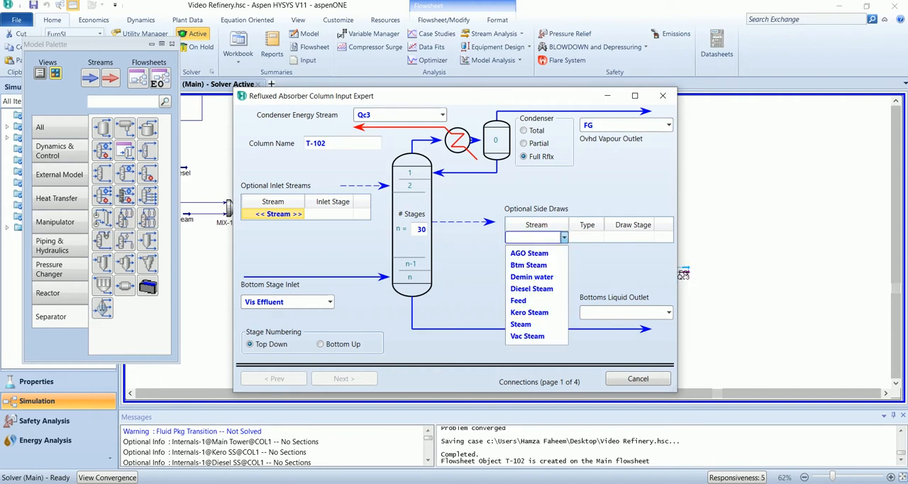
type("Vis Naphtha")
key("Return")
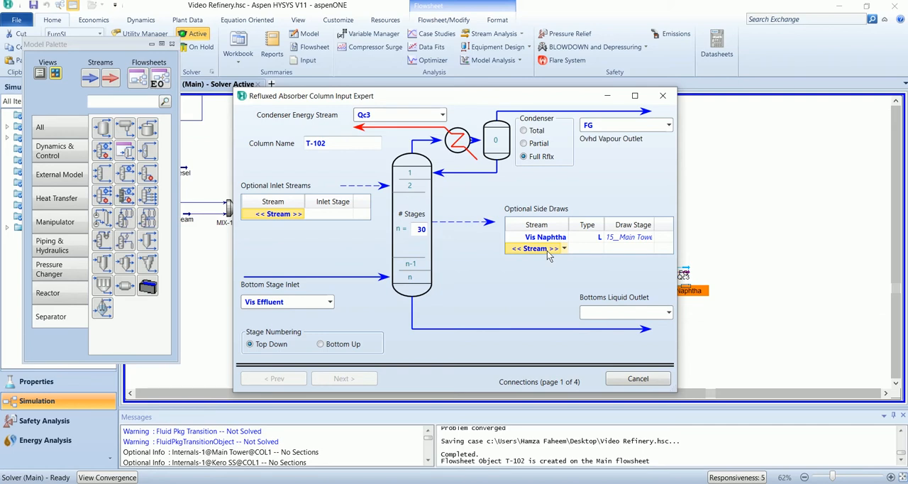
- Add a second side draw stream named LGO to column T-102
type("LGO")
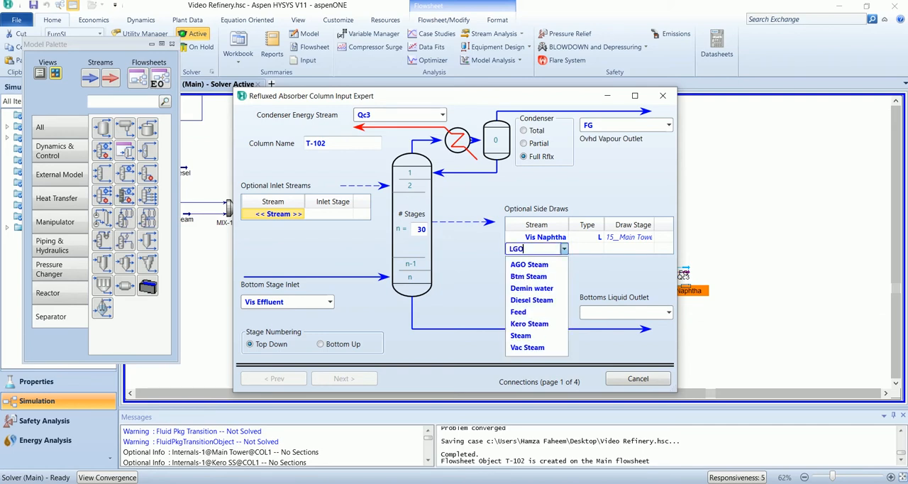
key("Return")
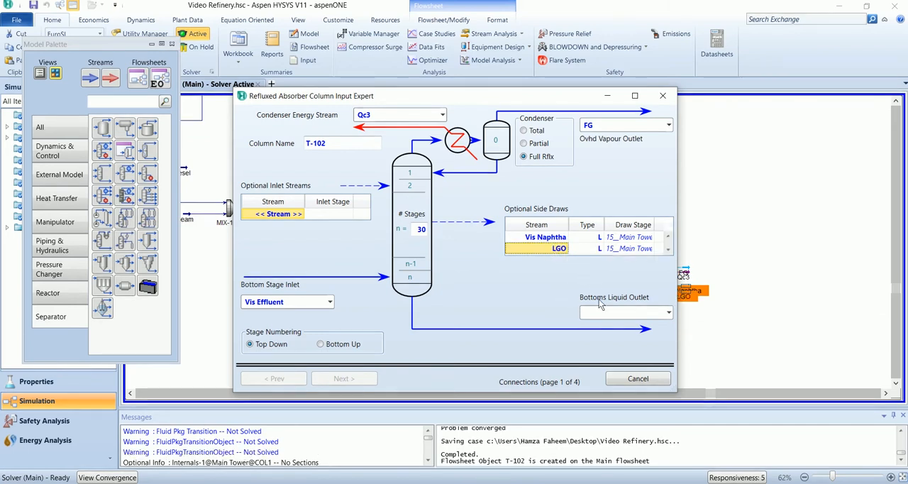
left_click(668, 249)
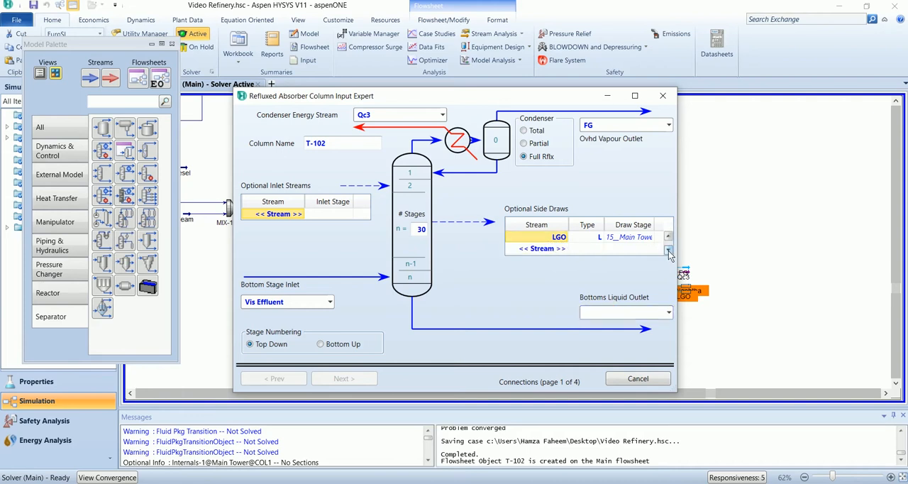
- Add a third side draw stream named HGO to column T-102 and name the bottoms liquid outlet Tar
left_click(540, 252)
type("HGO")
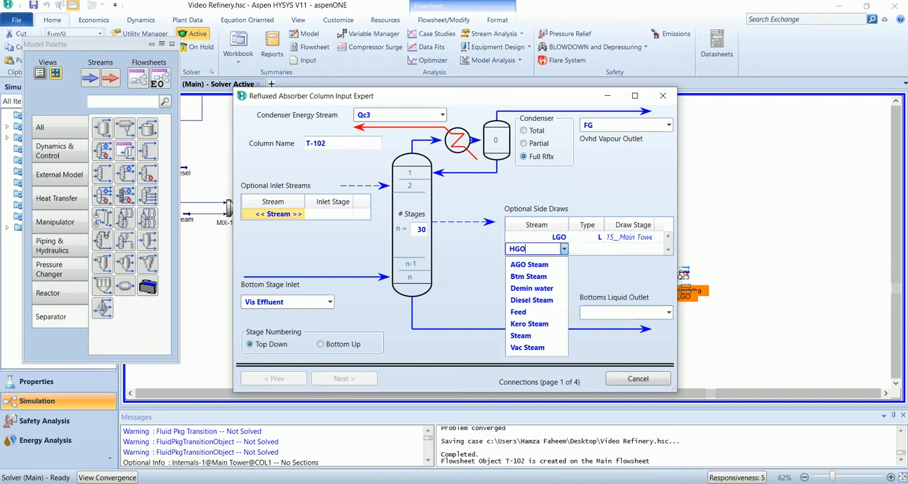
key("Return")
left_click(636, 314)
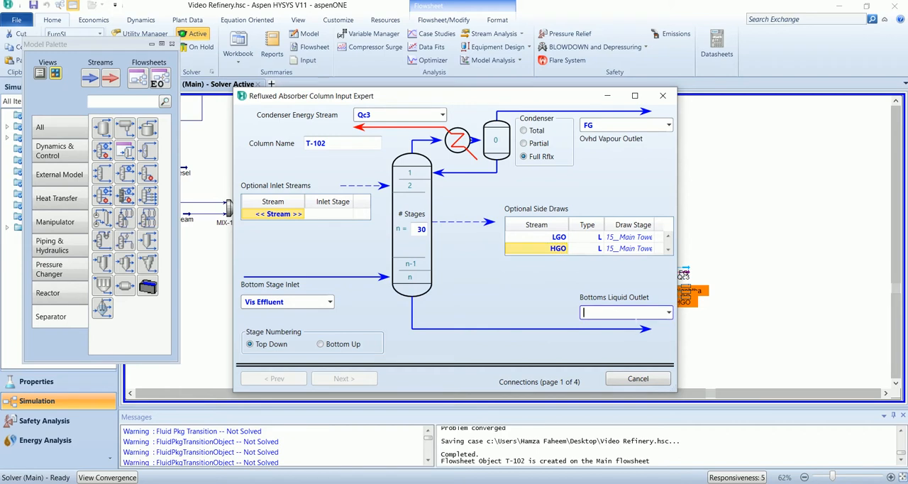
key("Return")
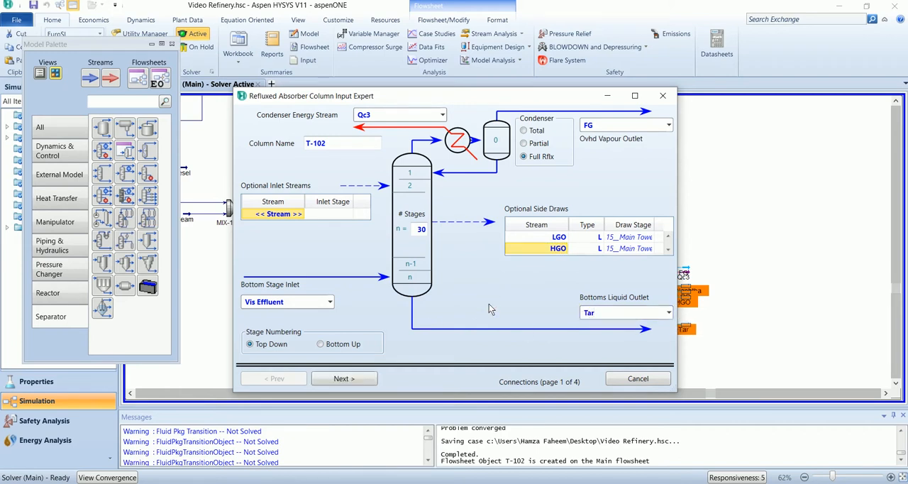
- Set the side draw stages in the main tower to 3 for Vis Naphtha, 18 for LGO and 24 for HGO
left_click(667, 236)
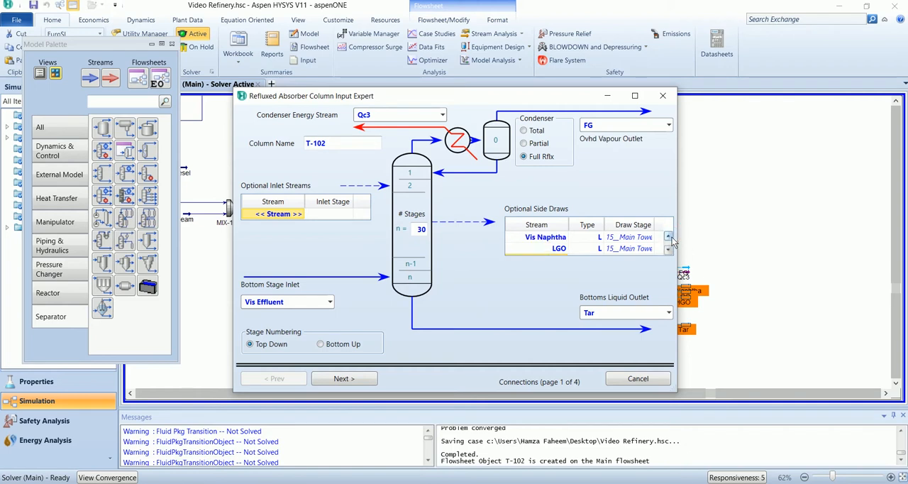
left_click(654, 240)
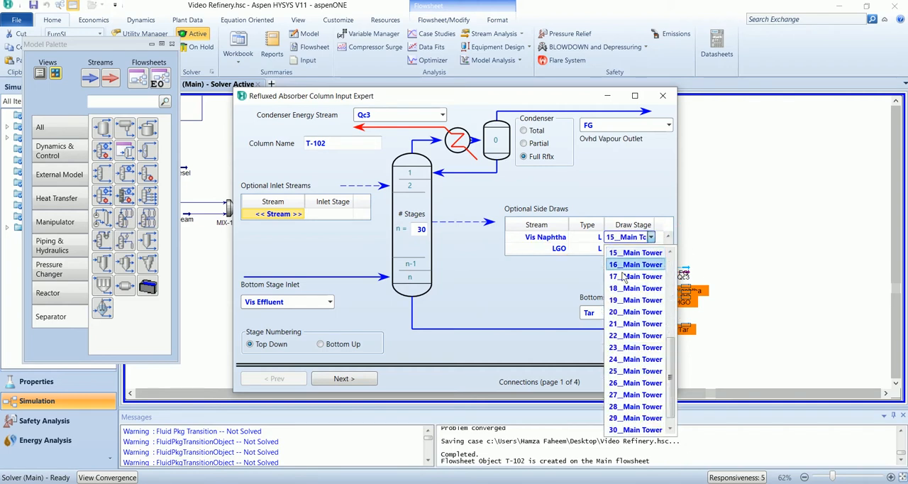
scroll(623, 286, "up", 4)
left_click(635, 254)
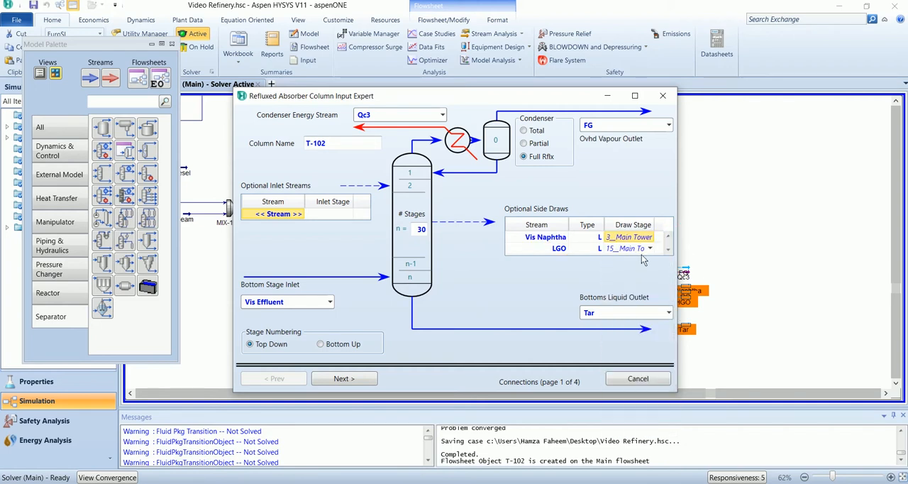
left_click(650, 249)
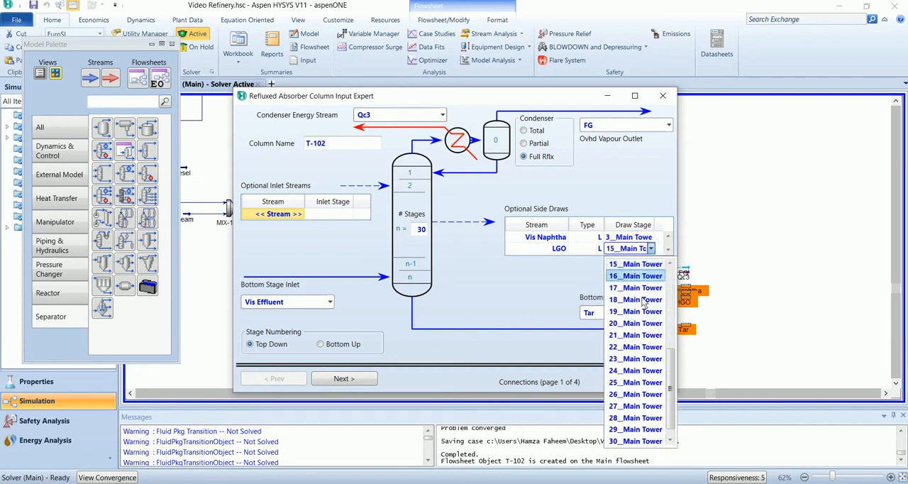
left_click(643, 288)
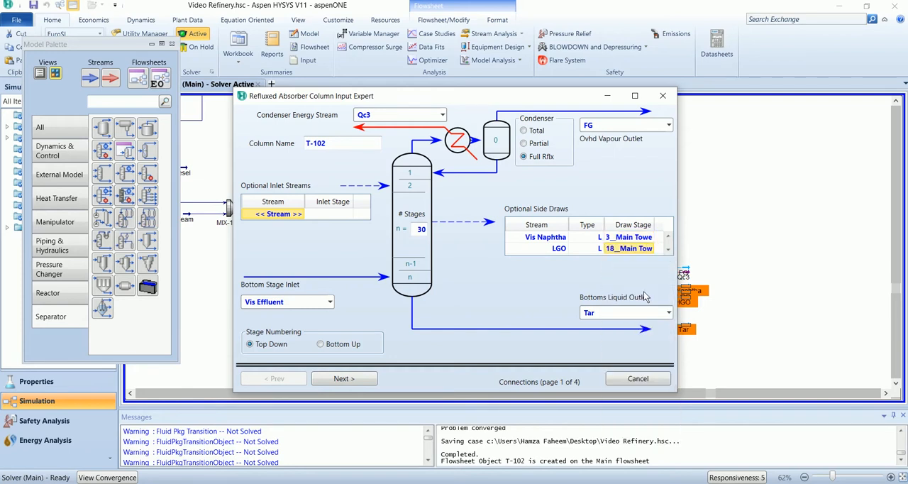
left_click(650, 249)
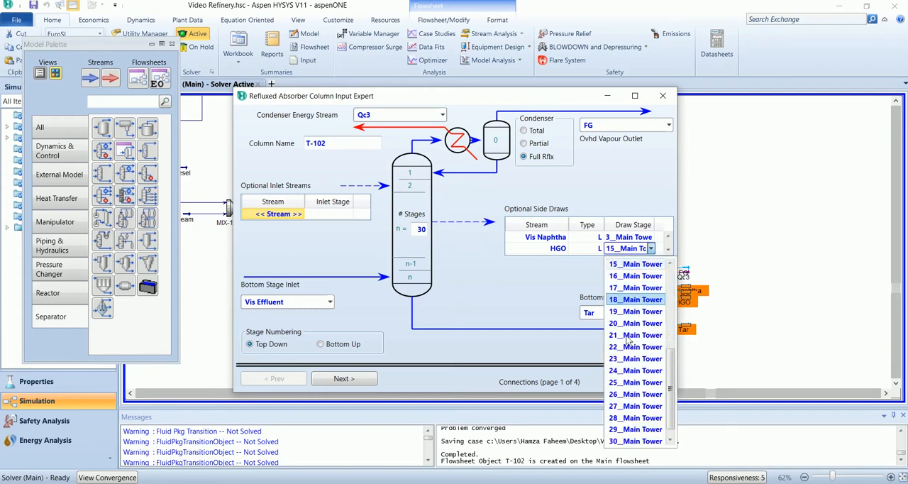
left_click(636, 371)
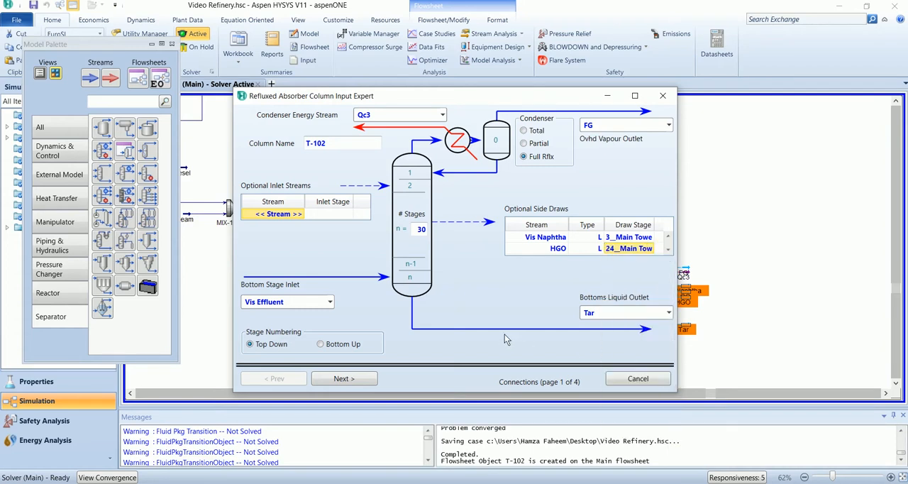
- Define the column pressure profile with a bottom stage pressure of 1.9 bar and a condenser pressure of 1.4 bar
left_click(355, 384)
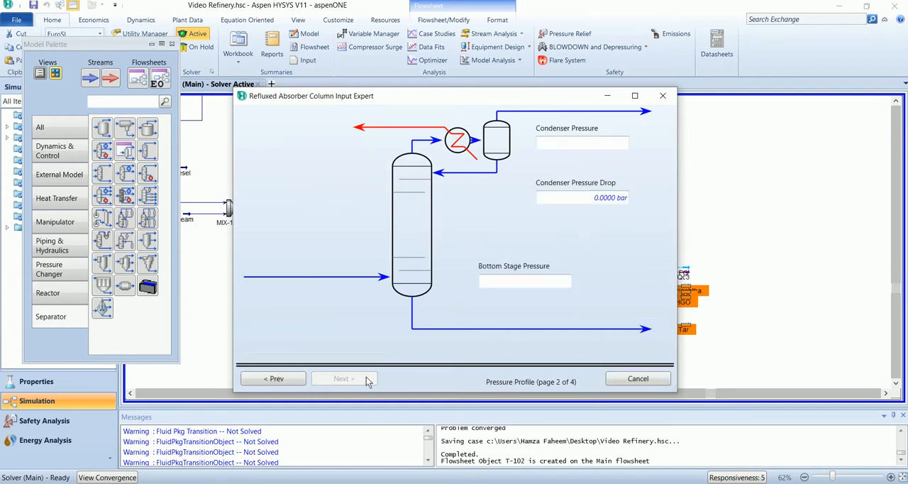
key("alt")
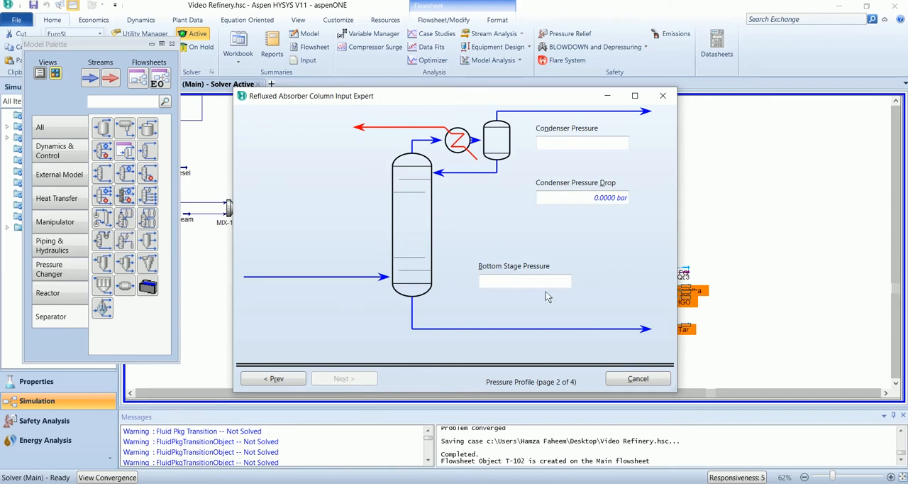
left_click(570, 281)
type("1.9")
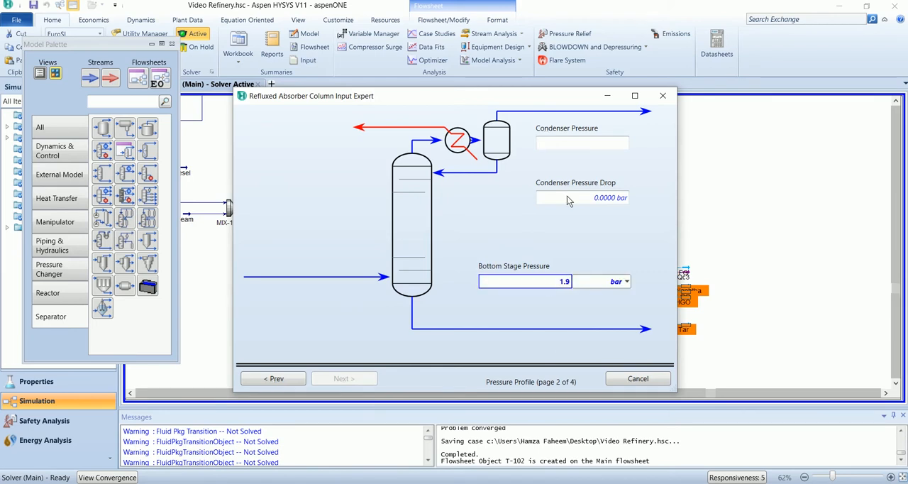
left_click(583, 142)
type("1.7")
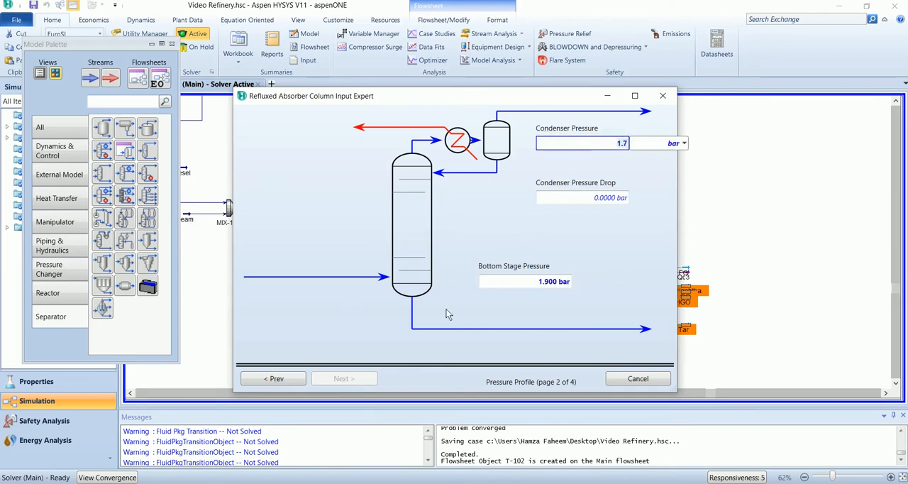
type("4")
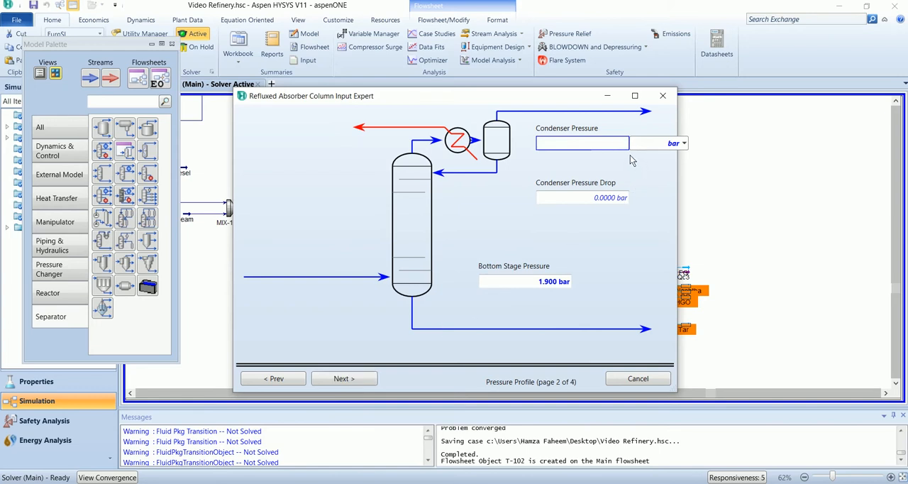
type("1.4")
key("Return")
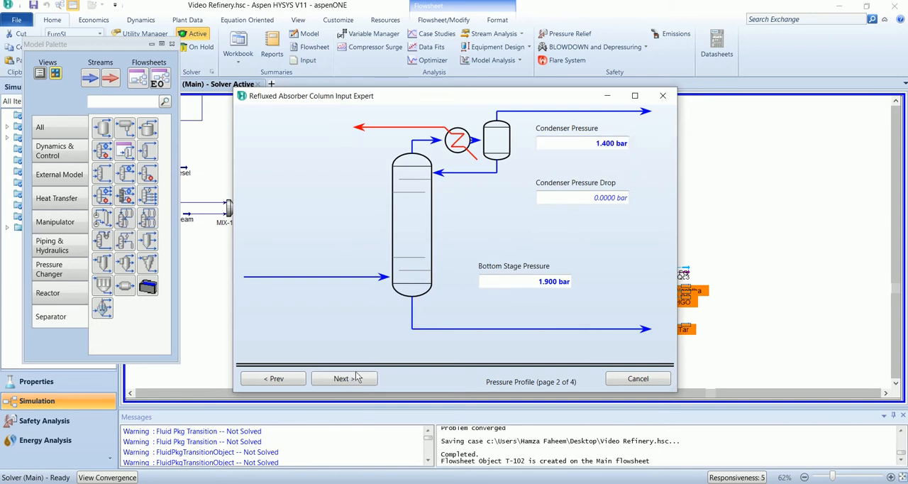
- Leave the optional temperature estimates blank and complete the T-102 column setup
left_click(344, 381)
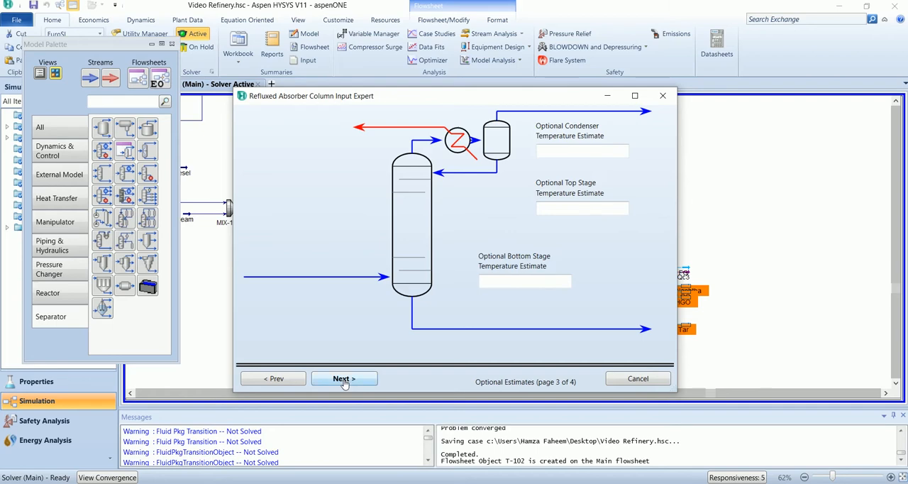
left_click(344, 382)
left_click(344, 381)
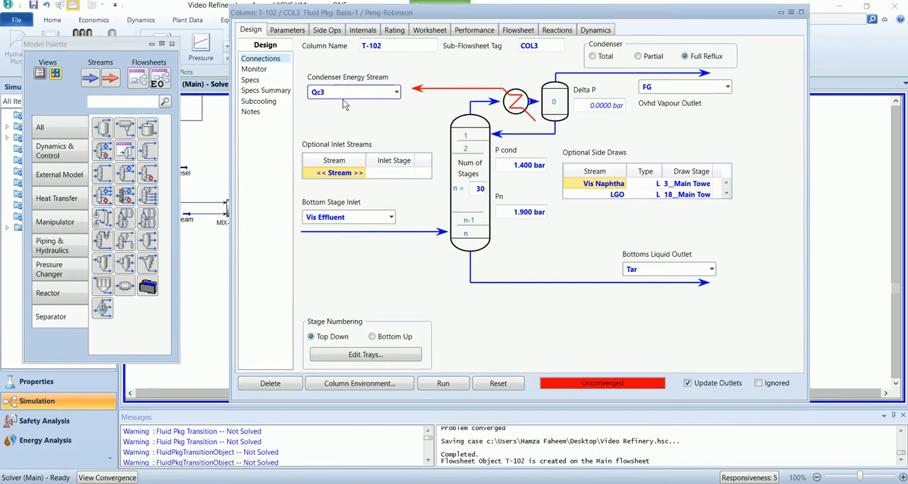
- Specify the HGO Rate of T-102 on a Std Ideal Vol flow basis with a value of 5.774 m3/h
left_click(253, 69)
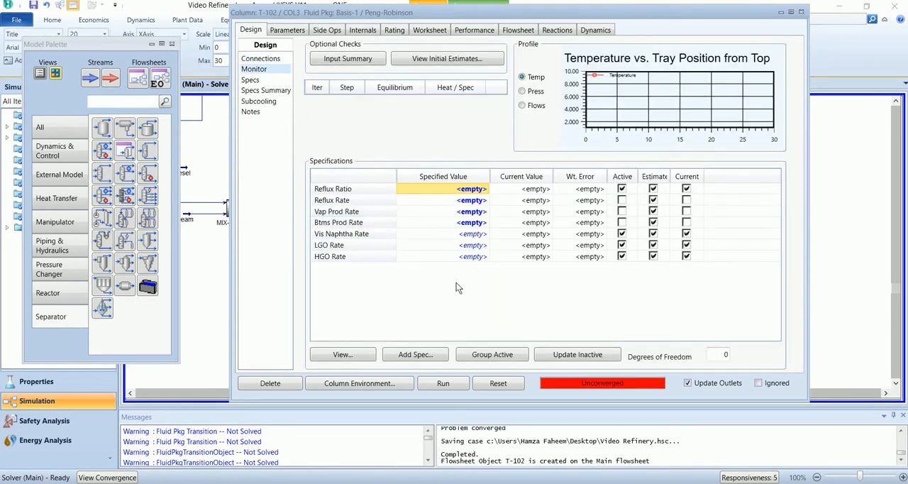
double_click(379, 261)
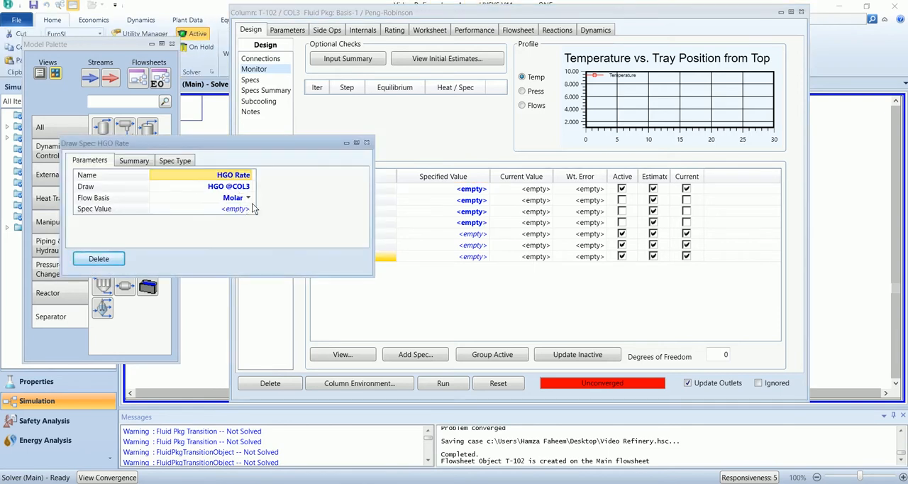
left_click(249, 198)
left_click(220, 237)
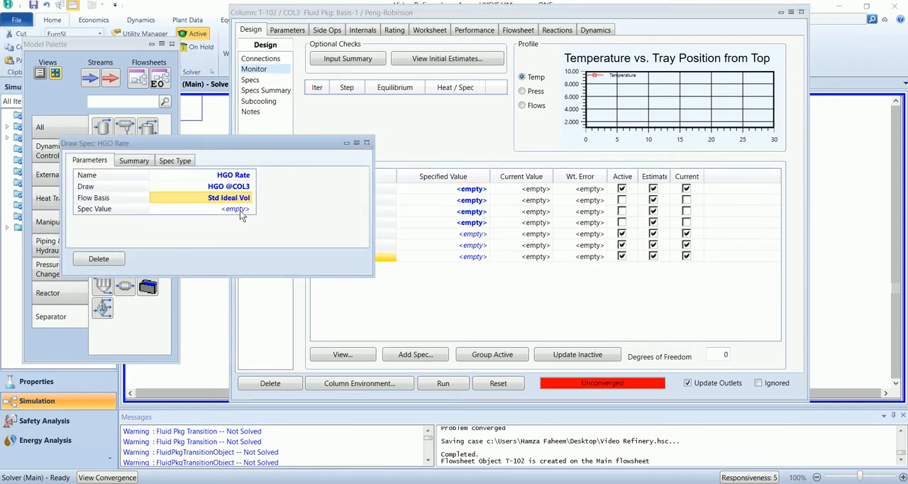
type("5")
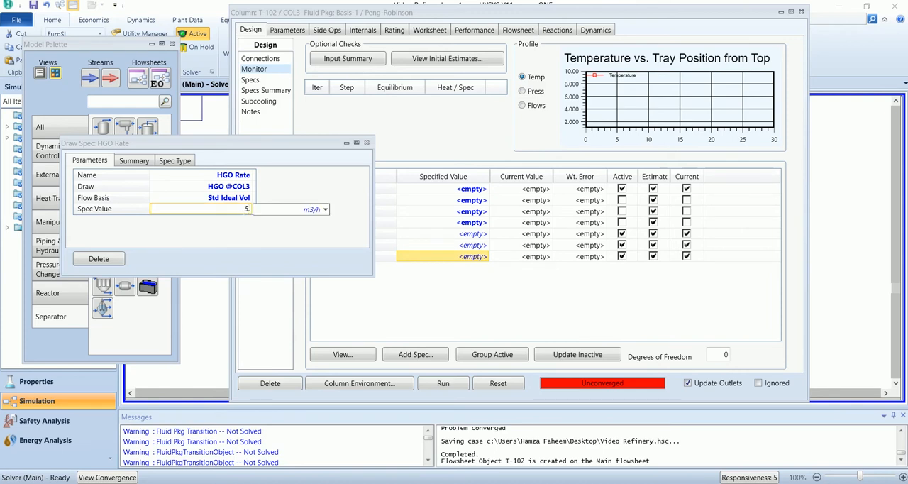
type(".774")
key("Return")
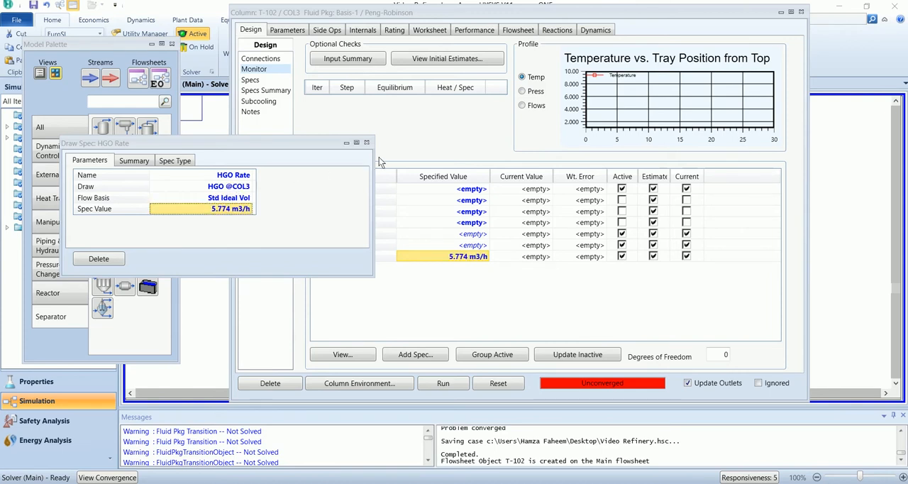
left_click(366, 142)
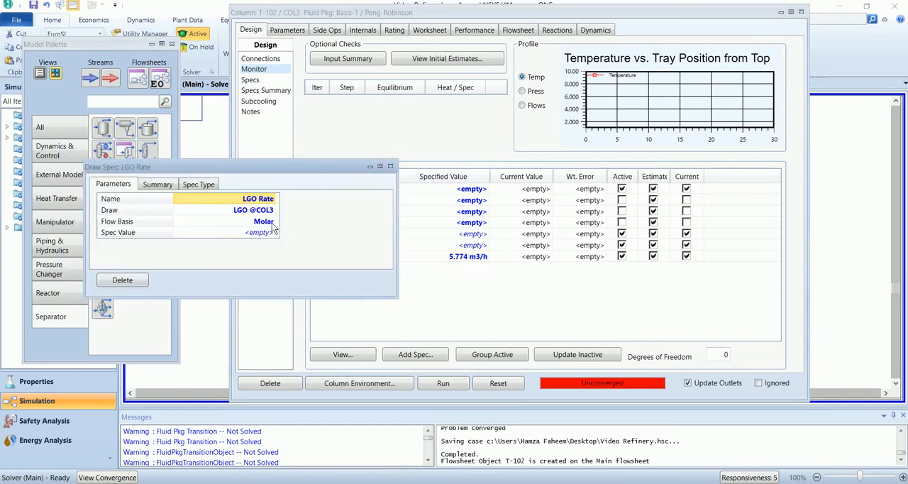
- Specify the LGO Rate on a Std Ideal Vol flow basis with a value of 6.901 m3/h
left_click(276, 221)
left_click(259, 254)
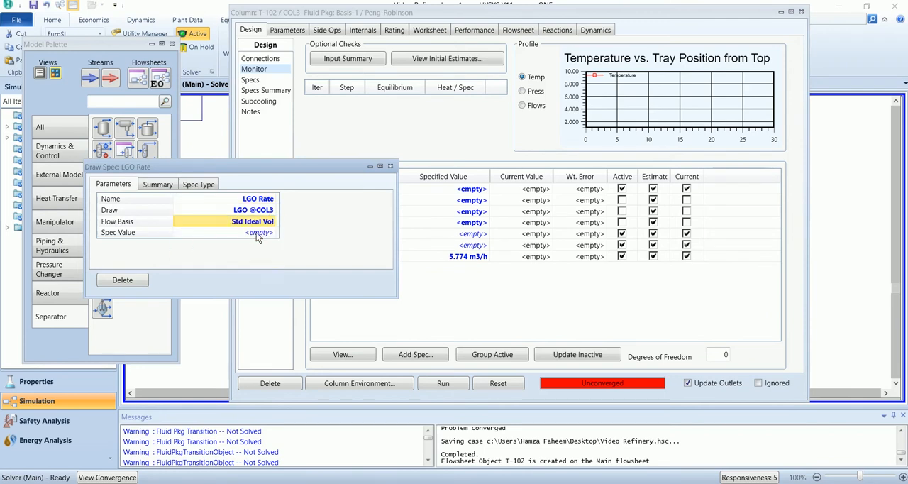
left_click(256, 232)
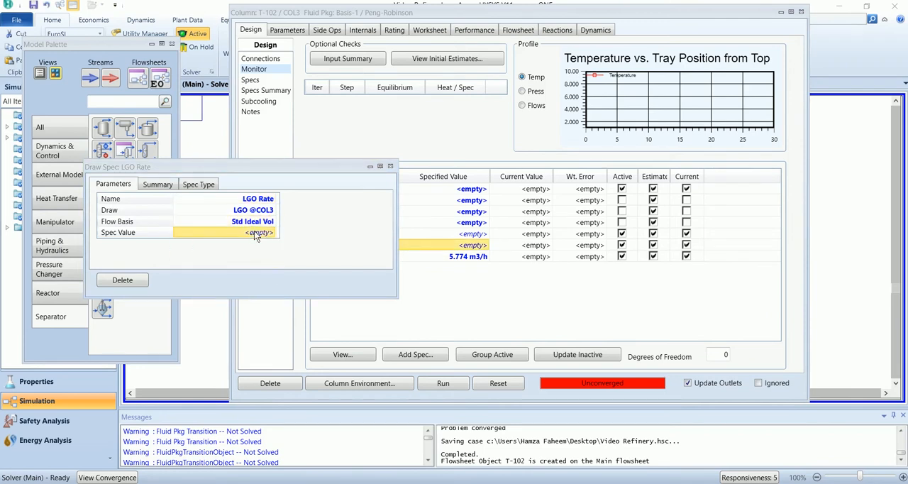
type("6.90")
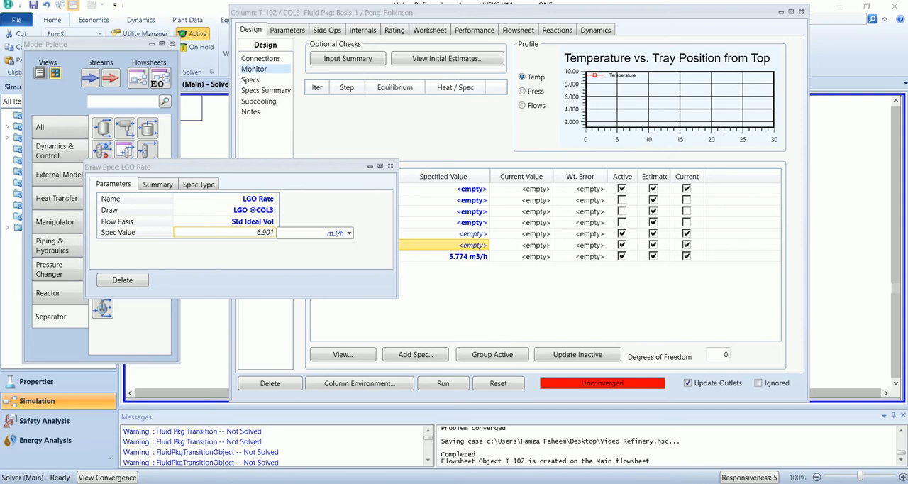
type("1")
key("Return")
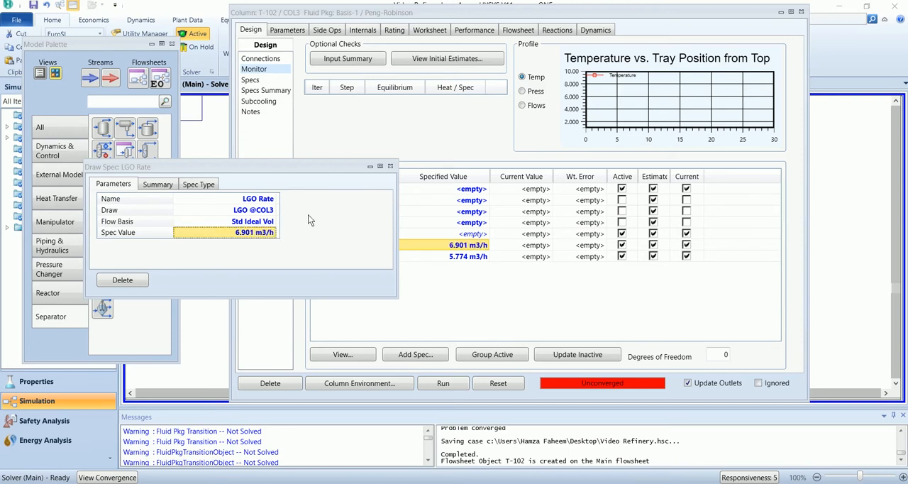
left_click(390, 166)
- Specify the Vis Naphtha Rate on a Std Ideal Vol flow basis with a value of 6.901 m3/h
double_click(347, 234)
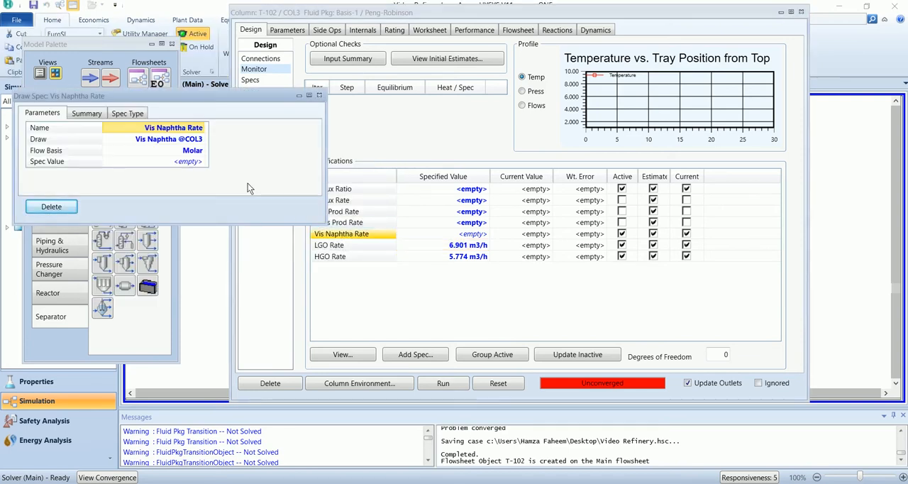
left_click(181, 151)
left_click(202, 151)
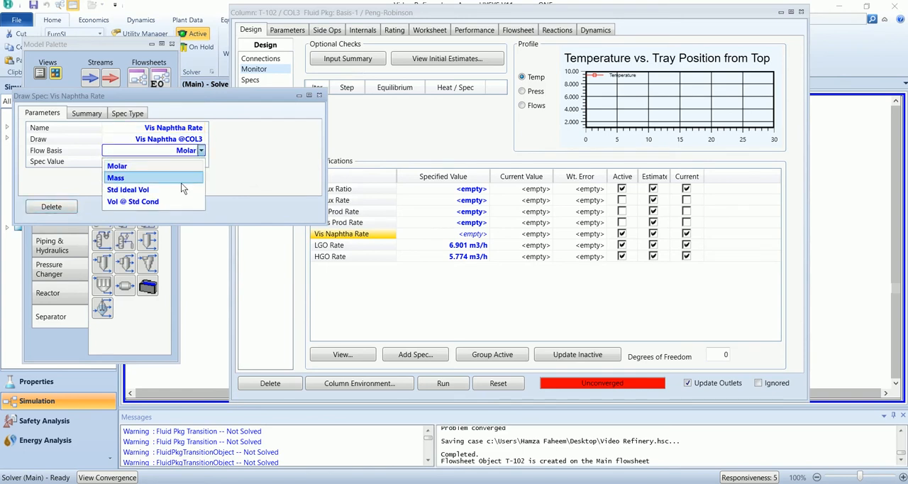
left_click(180, 188)
left_click(186, 162)
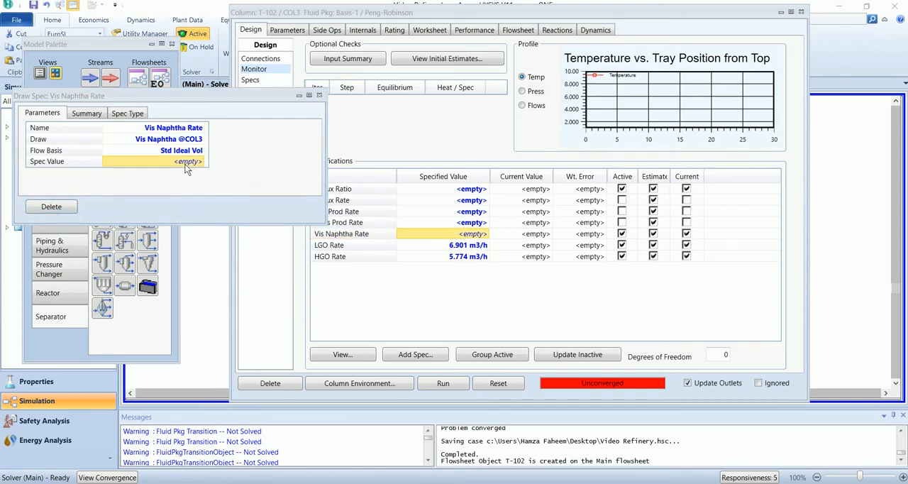
type("6")
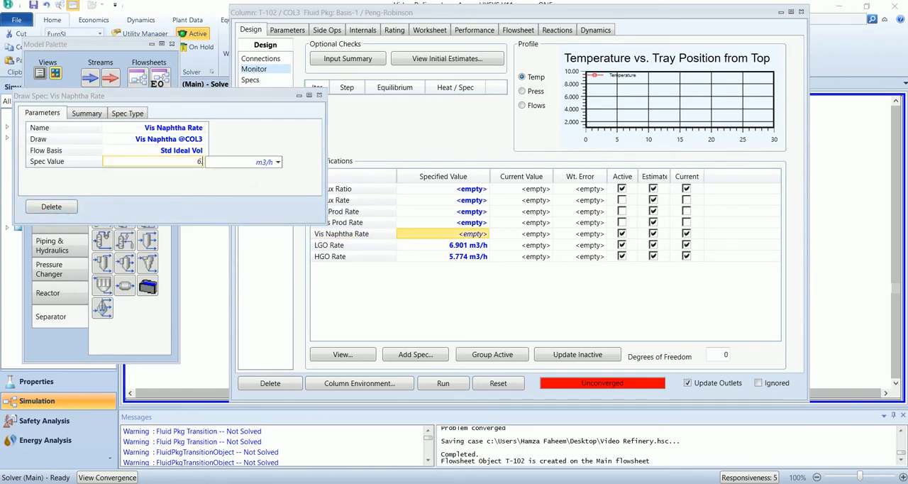
type(".901 m3/h")
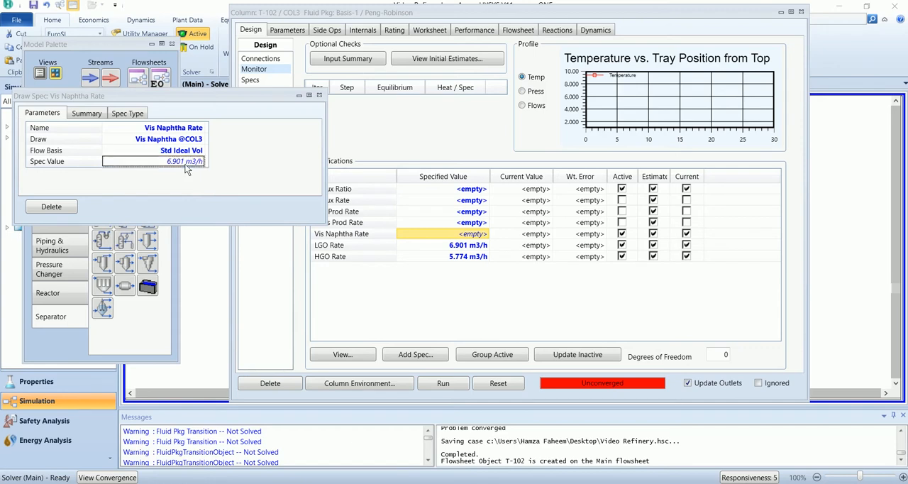
key("Return")
left_click(319, 96)
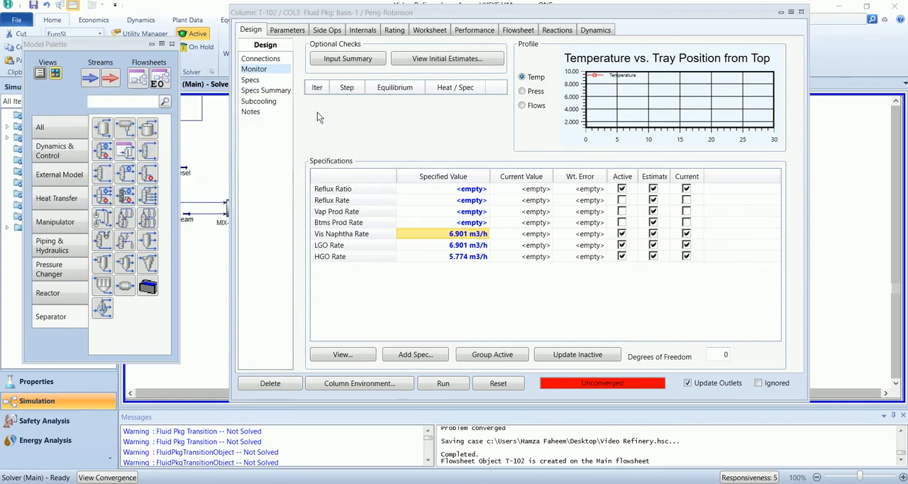
- Specify the Vap Prod Rate of T-102 on a Std Ideal Vol flow basis with a value of 22.18 m3/h
double_click(359, 213)
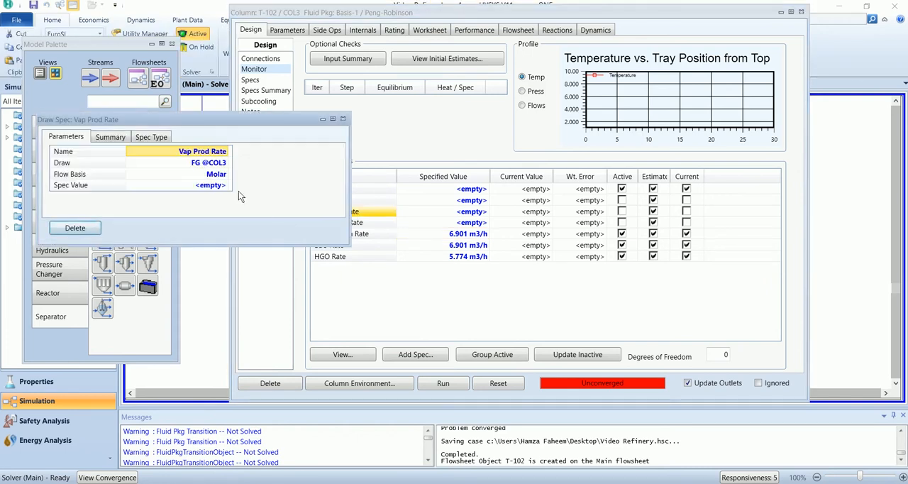
left_click(229, 175)
left_click(210, 204)
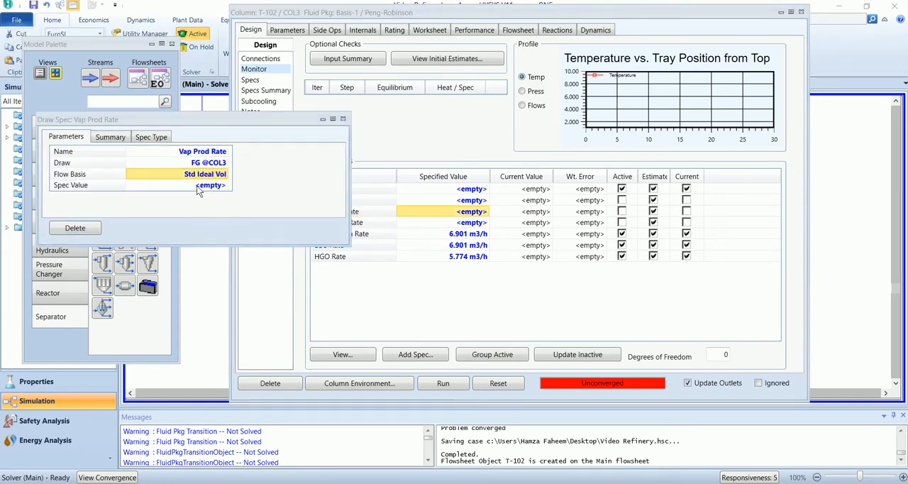
left_click(210, 185)
type("22.18")
key("Return")
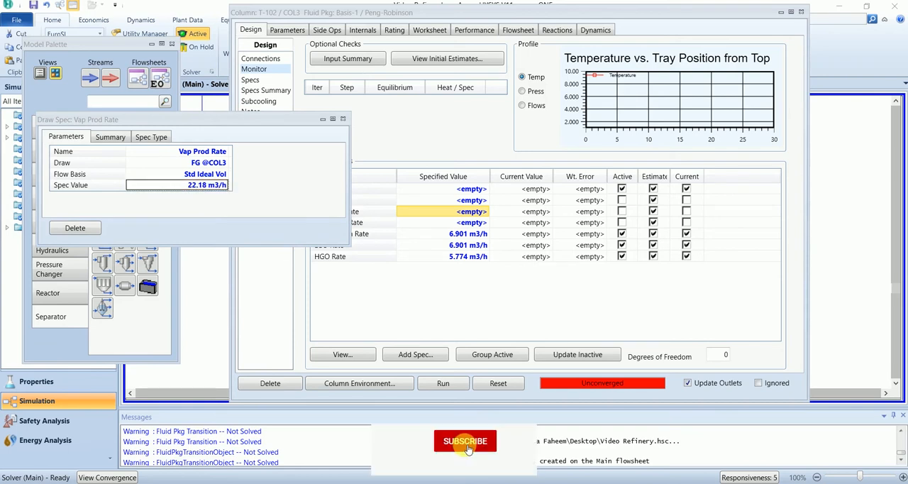
left_click(343, 120)
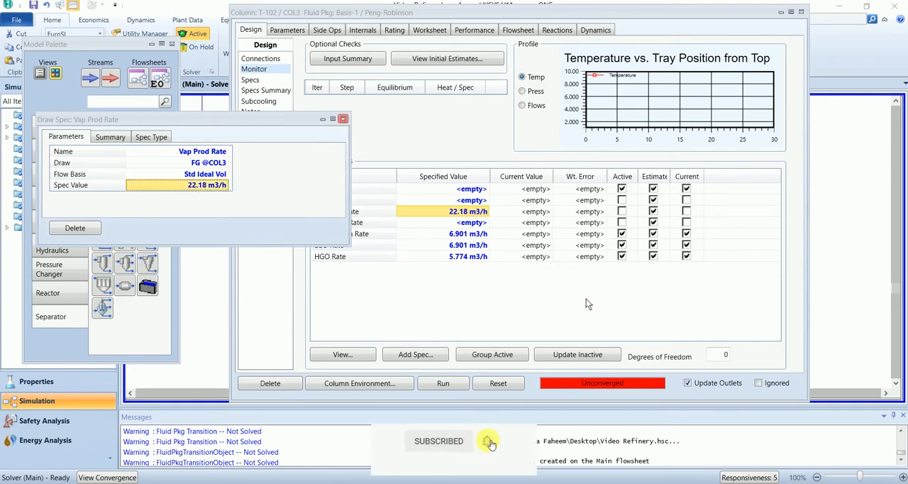
- Deactivate the Reflux Ratio specification and make Vap Prod Rate active instead so that T-102 solves
left_click(621, 189)
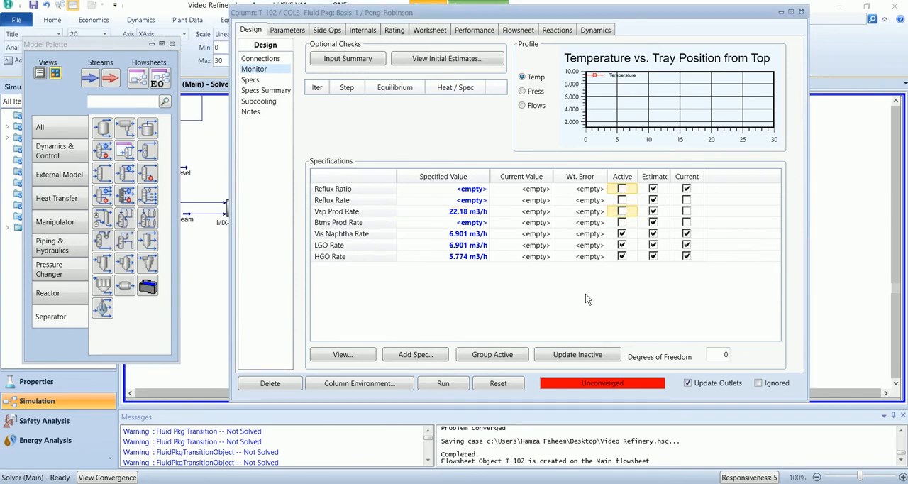
key("space")
key("space")
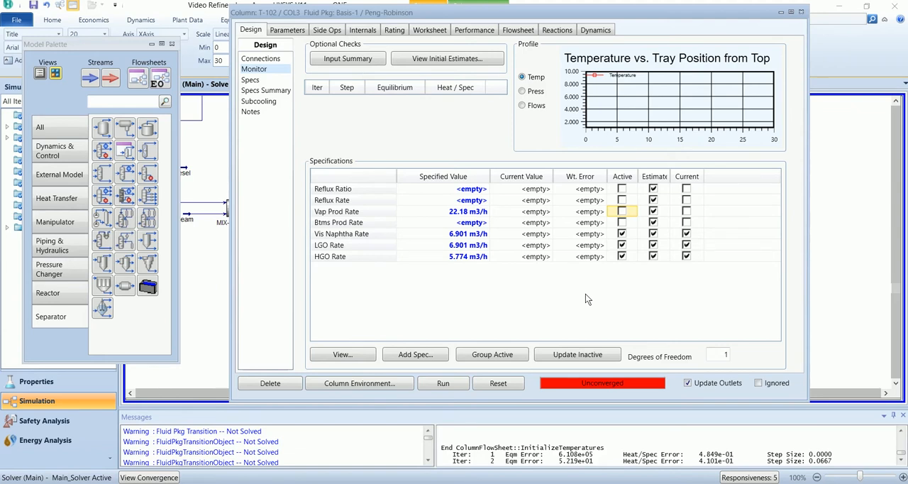
key("space")
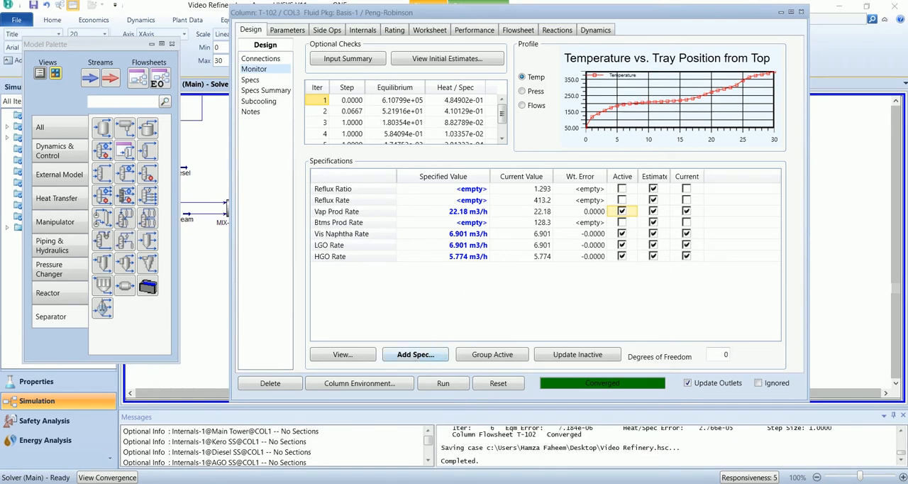
- Add a Column Temperature specification to T-102 and name it LGO T
left_click(416, 354)
scroll(443, 245, "down", 1)
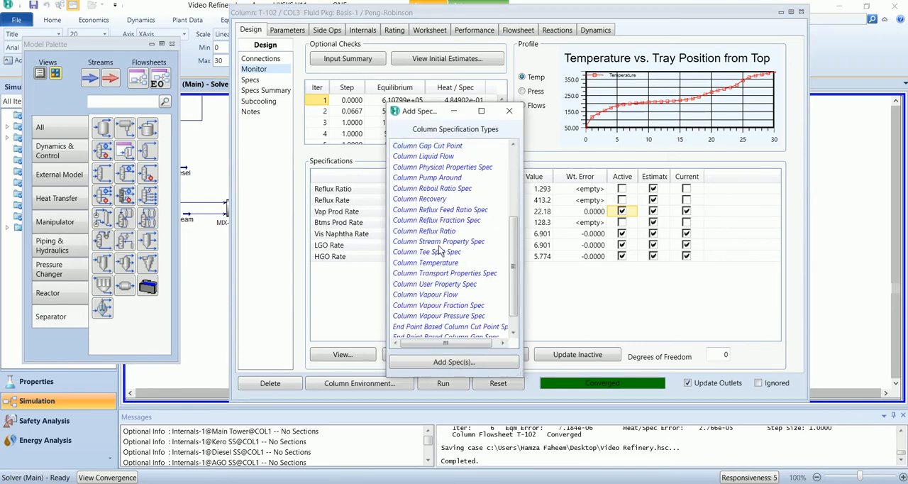
double_click(451, 263)
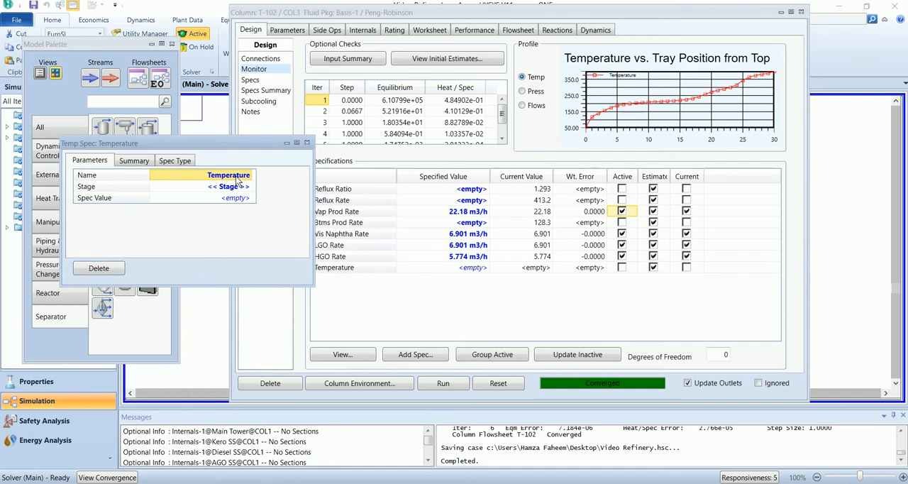
type("LGO T")
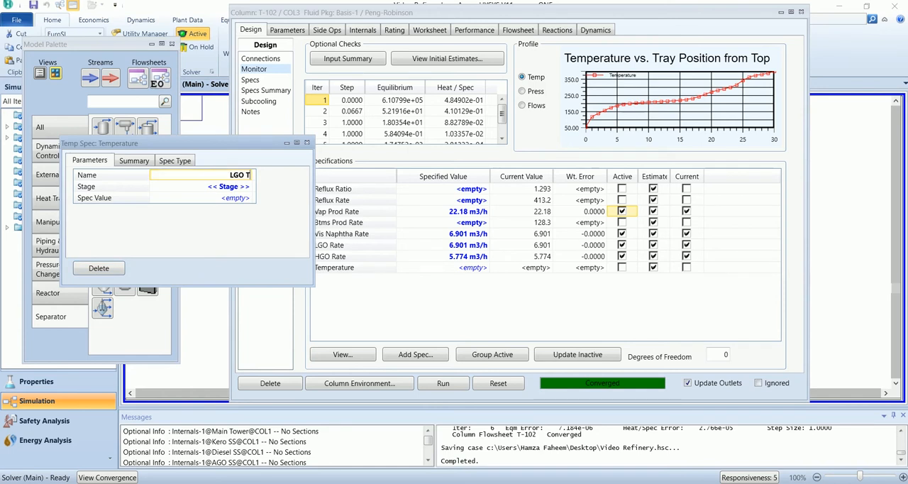
key("Return")
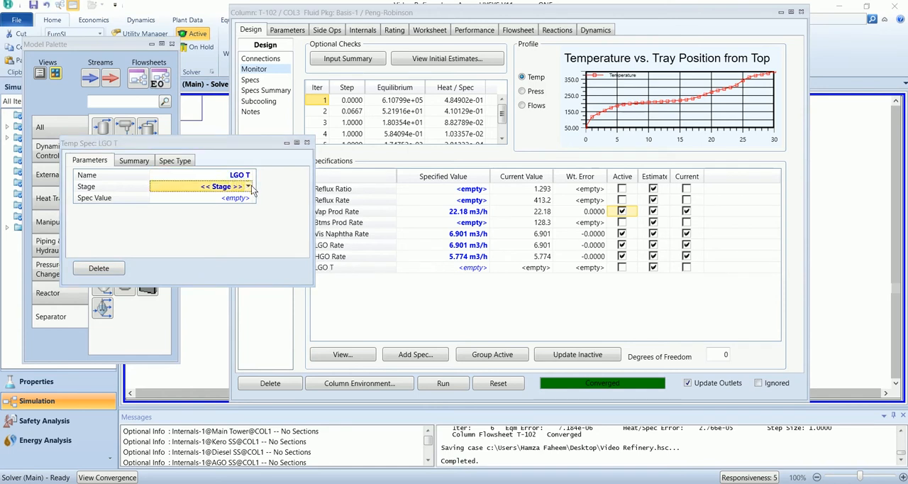
- Assign the LGO T specification to stage 18 of the Main Tower with a value of 174.6 C
left_click(249, 185)
scroll(208, 309, "down", 1)
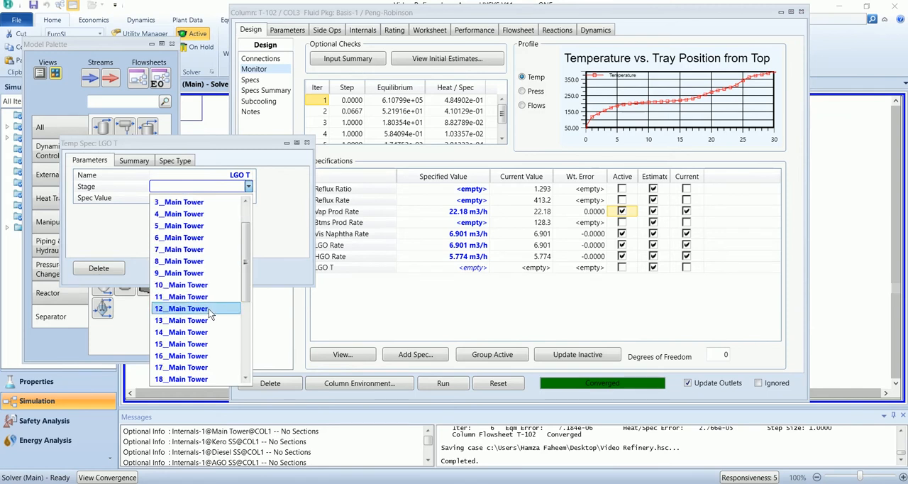
scroll(203, 373, "down", 1)
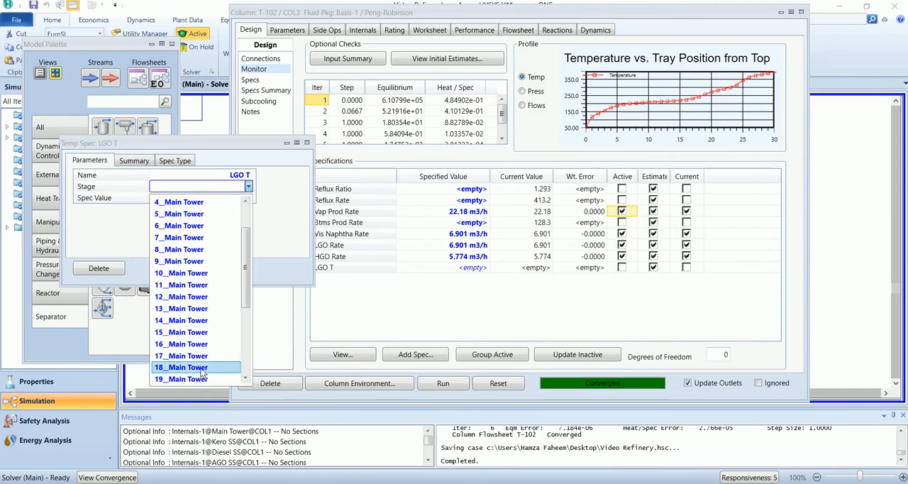
left_click(202, 373)
left_click(219, 198)
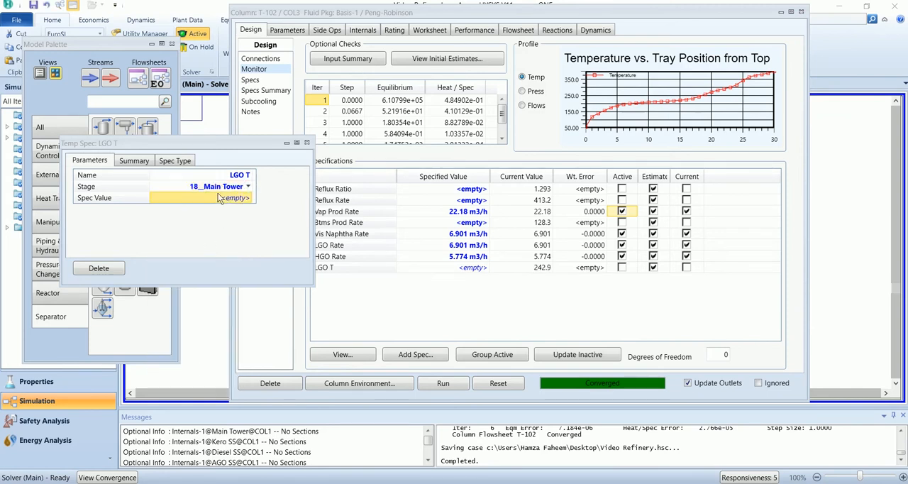
type("174.6")
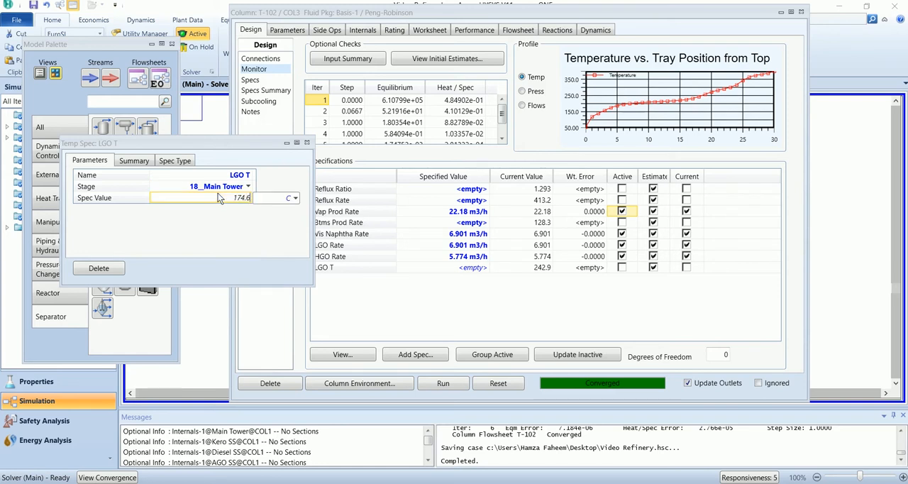
key("Return")
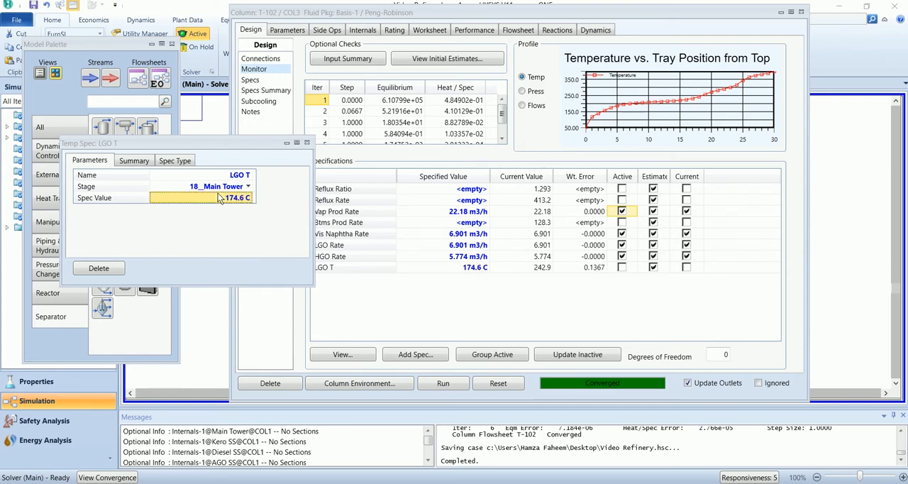
left_click(307, 142)
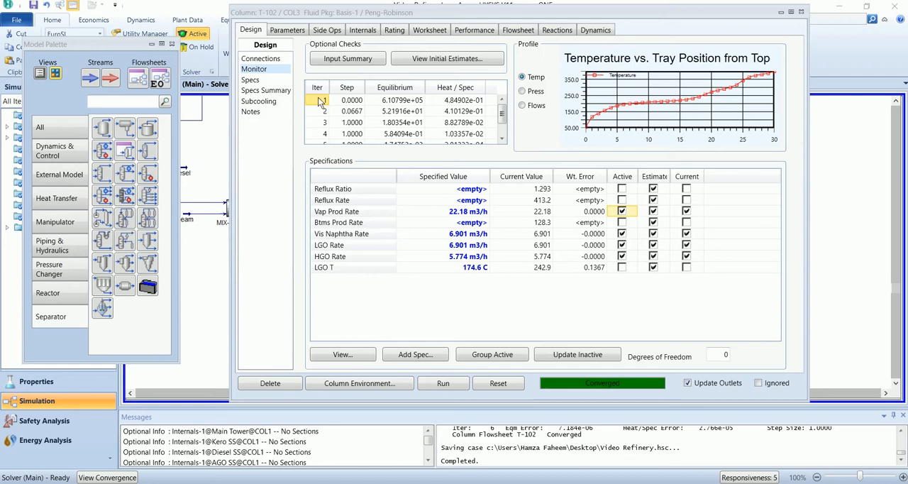
- Review the column's draw connections and add a second Column Temperature specification named HGO T
left_click(276, 64)
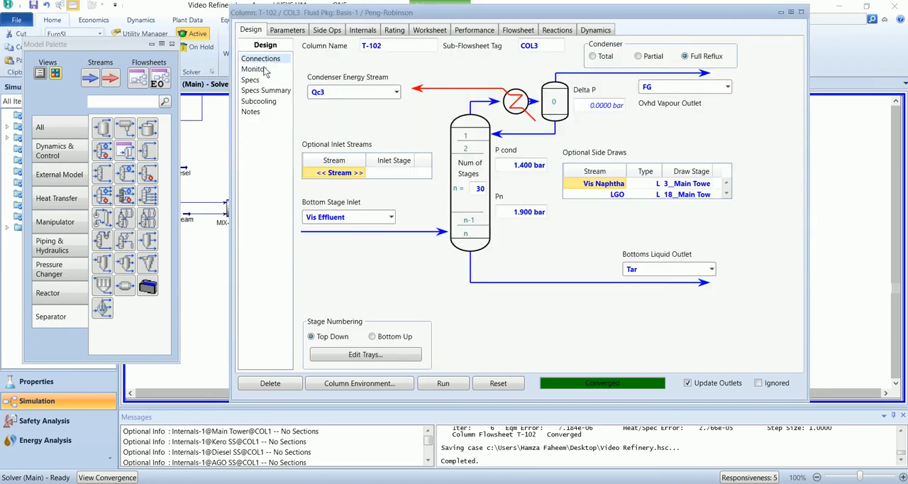
left_click(254, 69)
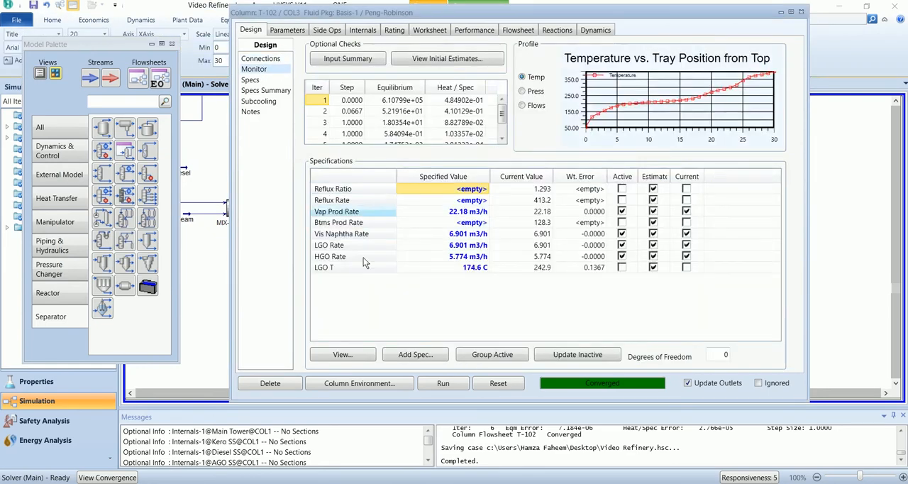
left_click(416, 355)
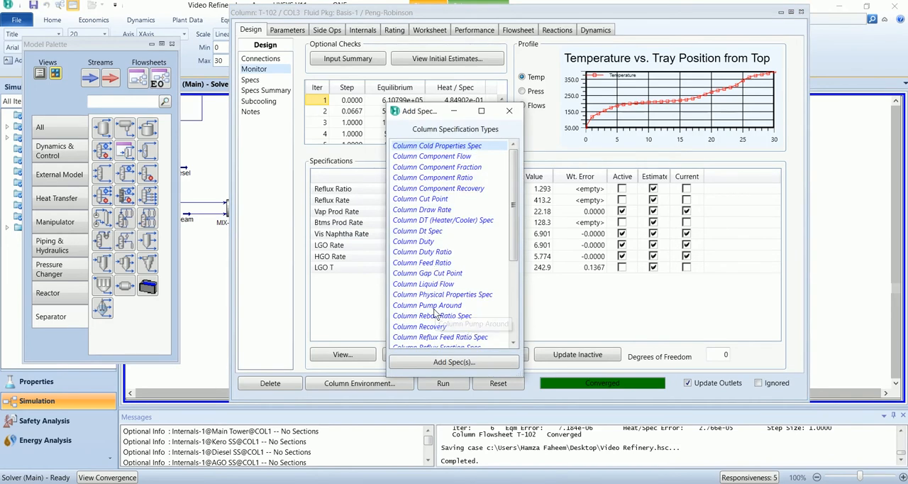
scroll(443, 316, "down", 5)
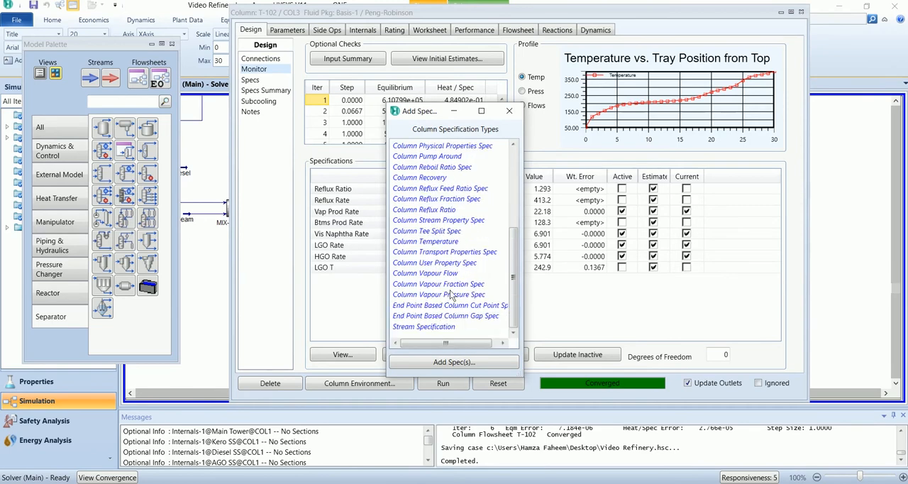
double_click(434, 242)
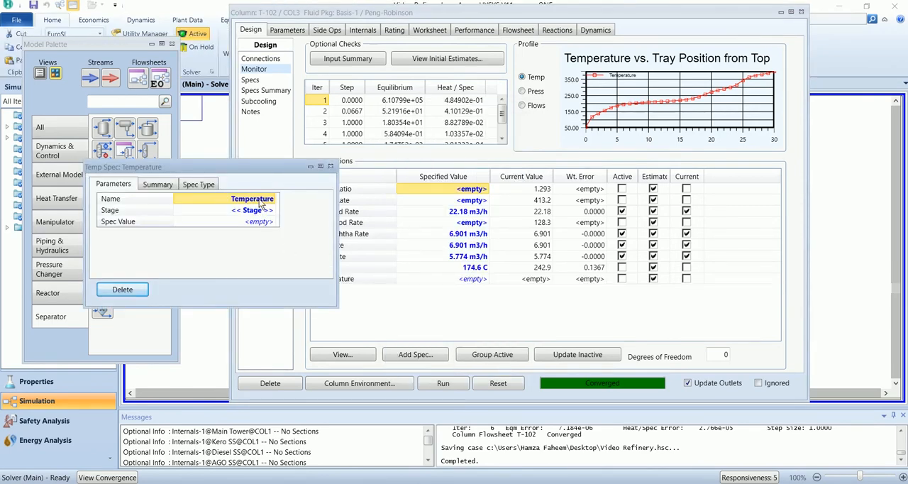
type("HGO T")
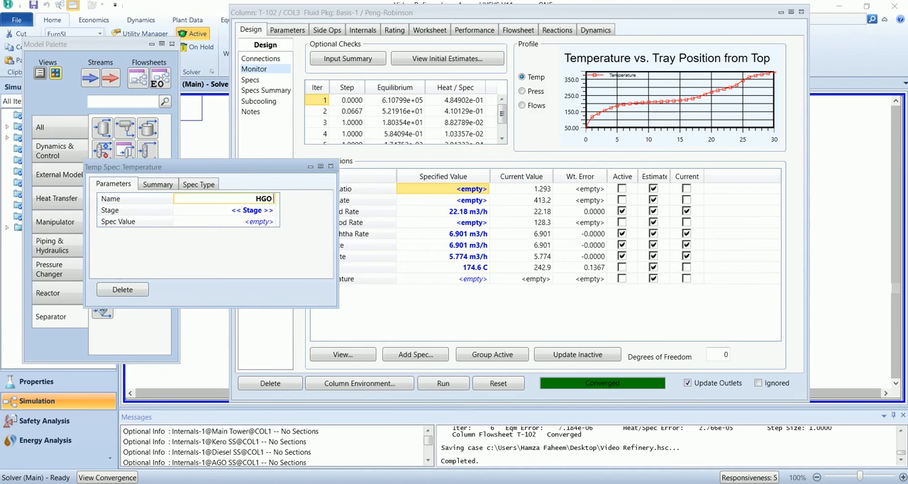
key("Return")
- Assign the HGO T specification to stage 24 of the Main Tower with a value of 243.7 C
left_click(273, 210)
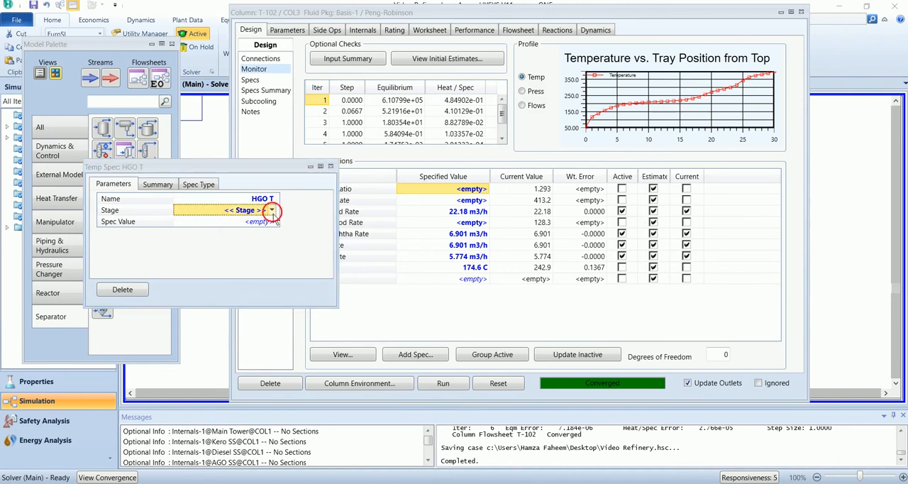
scroll(243, 314, "down", 3)
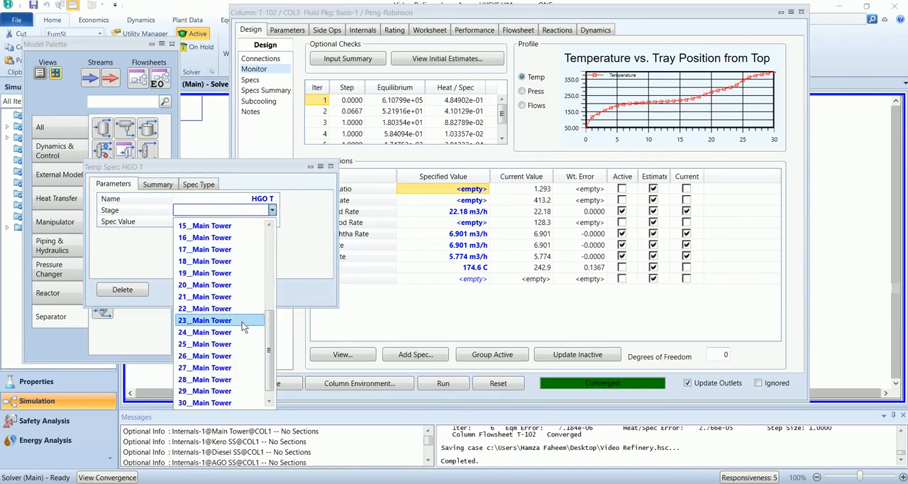
left_click(247, 291)
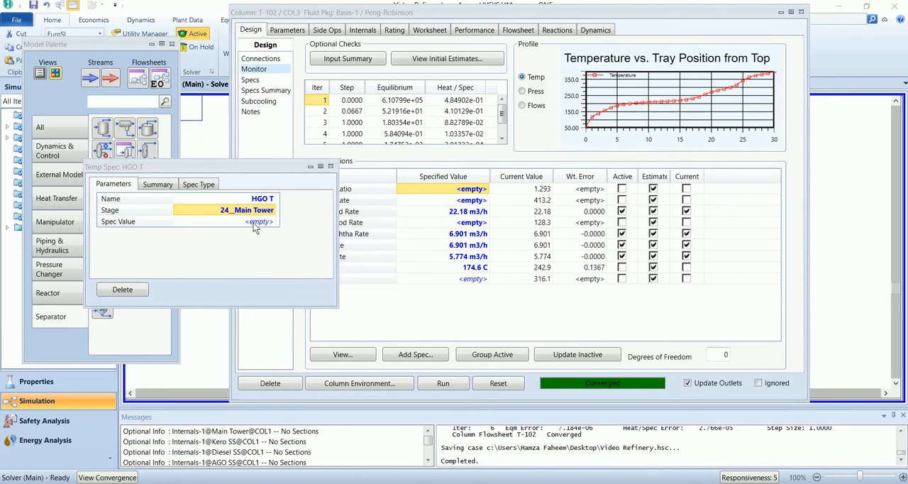
left_click(253, 223)
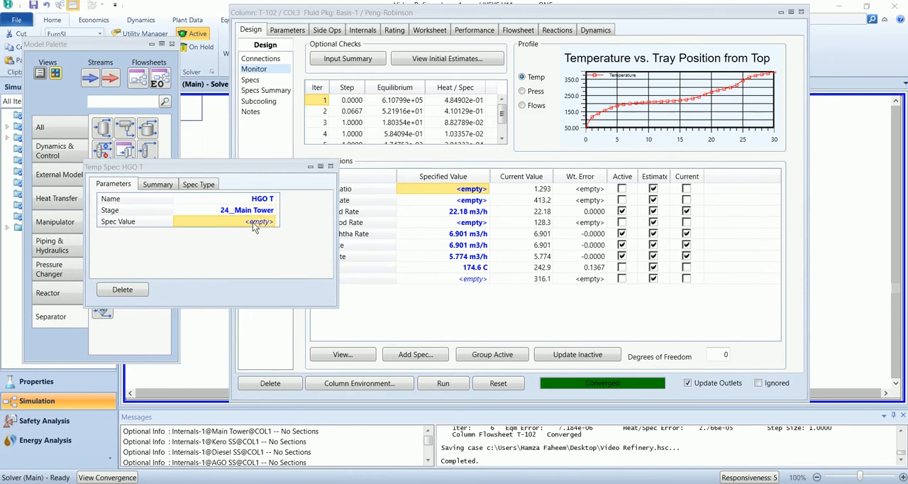
type("24")
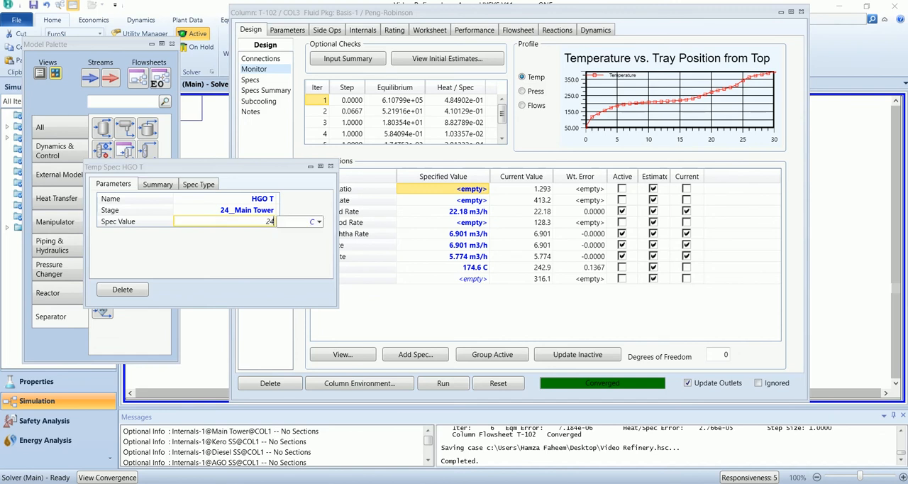
type("3.7")
key("Return")
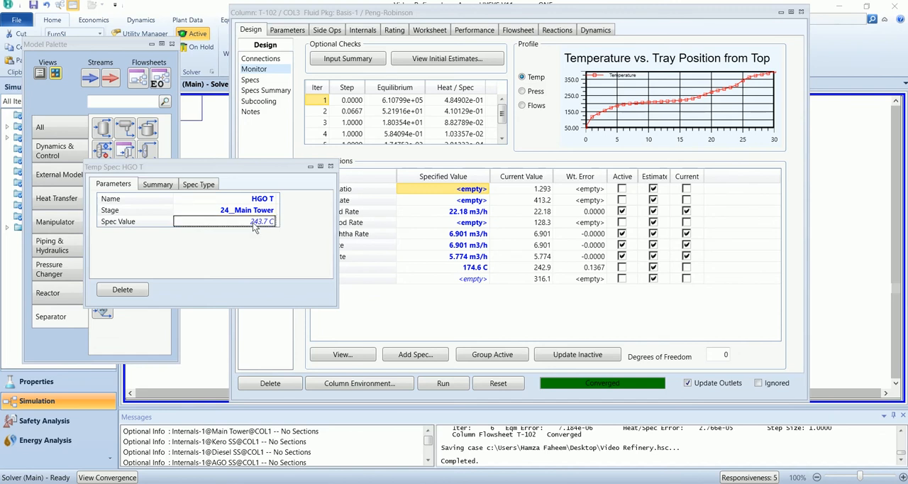
left_click(330, 166)
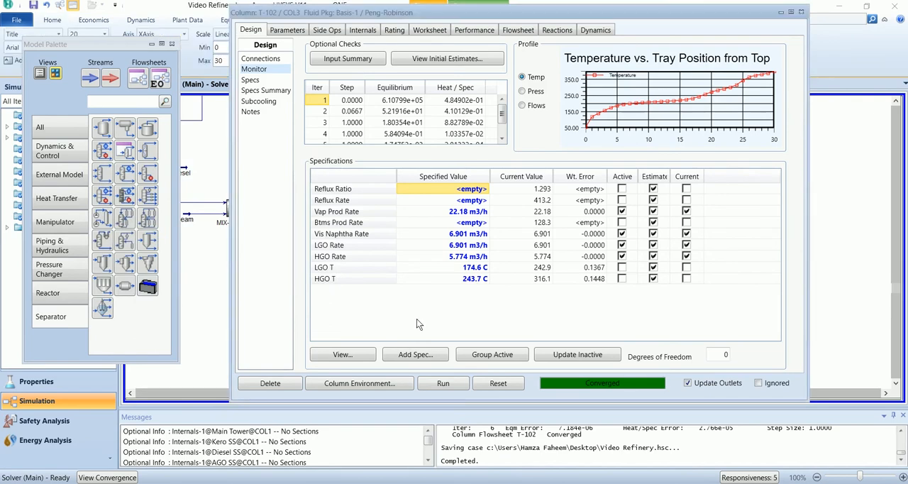
- Add a third Column Temperature specification to T-102 and name it Nap T
left_click(415, 354)
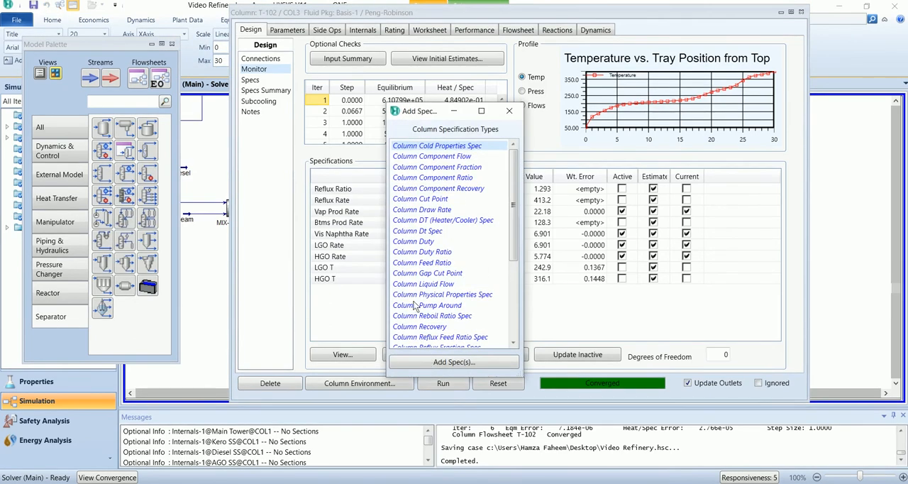
scroll(433, 284, "down", 5)
scroll(432, 288, "down", 1)
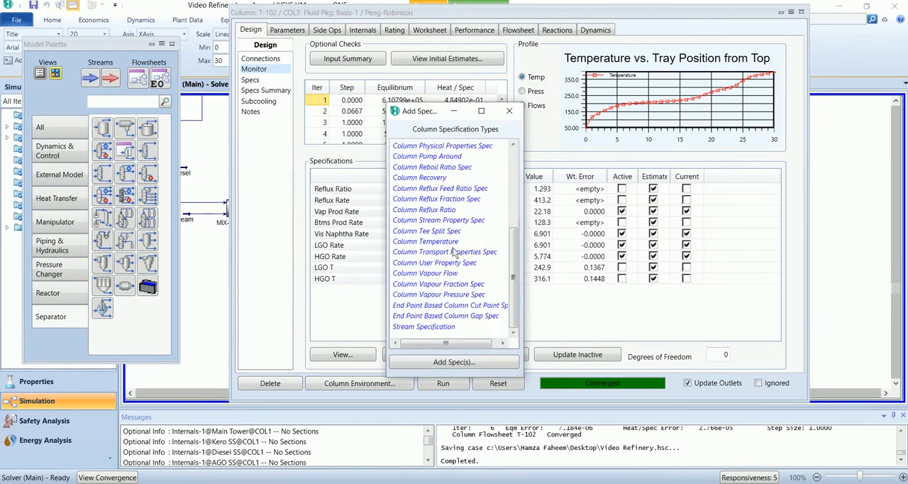
left_click(452, 243)
left_click(455, 362)
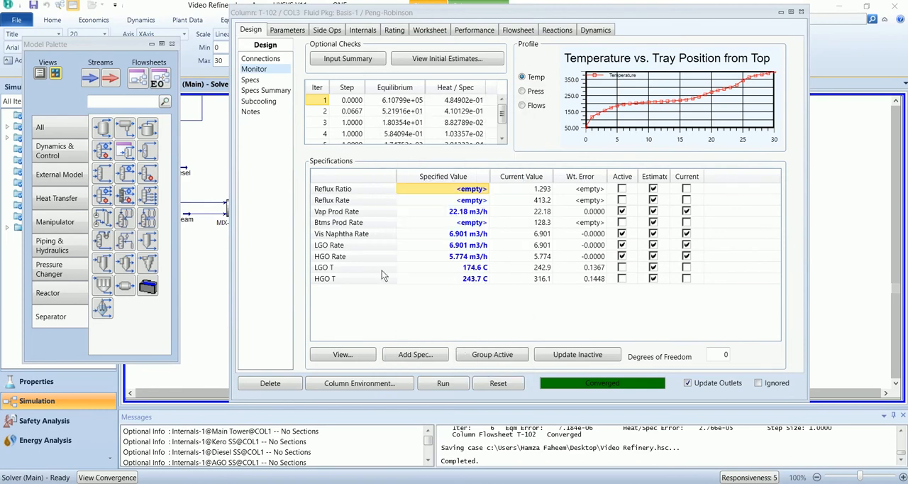
left_click(194, 130)
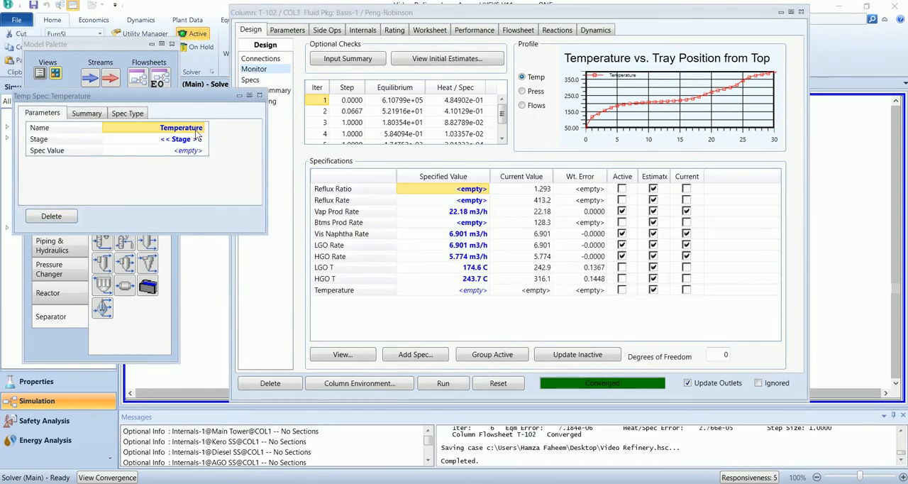
type("M")
type("ap")
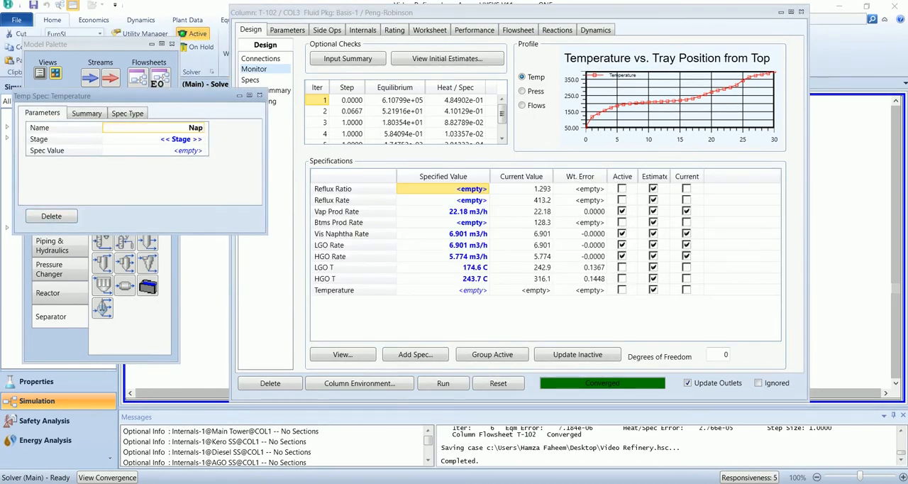
type(" T")
key("Return")
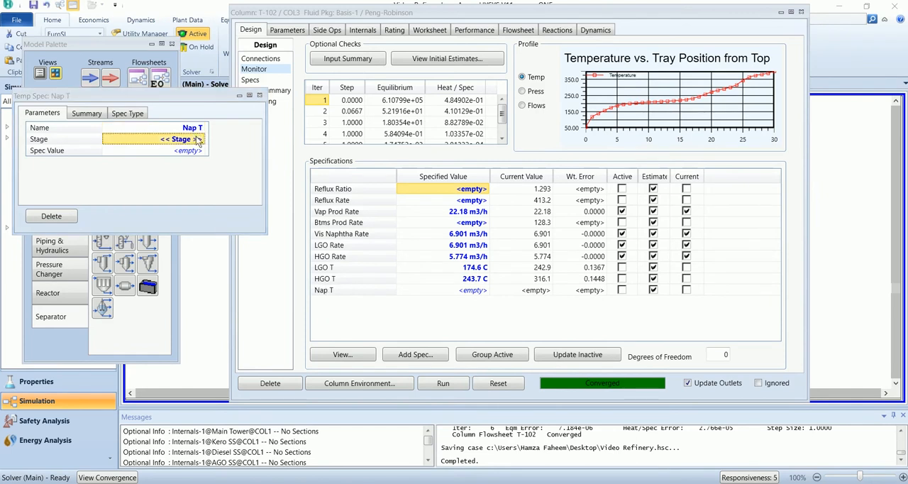
- Assign the Nap T specification to stage 4 of the Main Tower with a value of 120.9 C
left_click(197, 137)
left_click(201, 139)
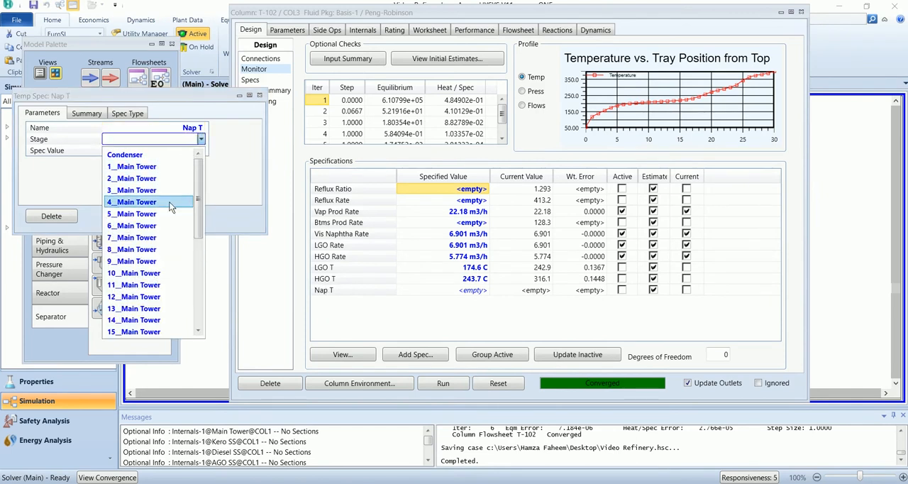
left_click(169, 202)
left_click(183, 152)
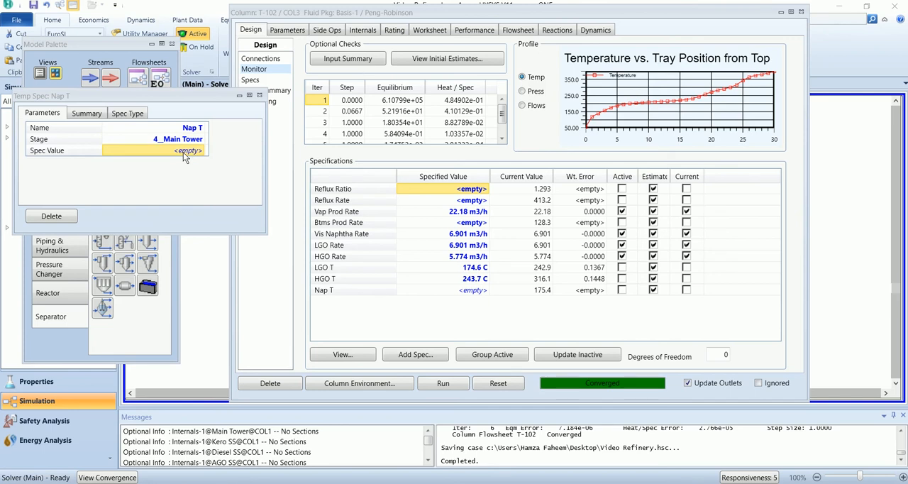
type("120.9 C")
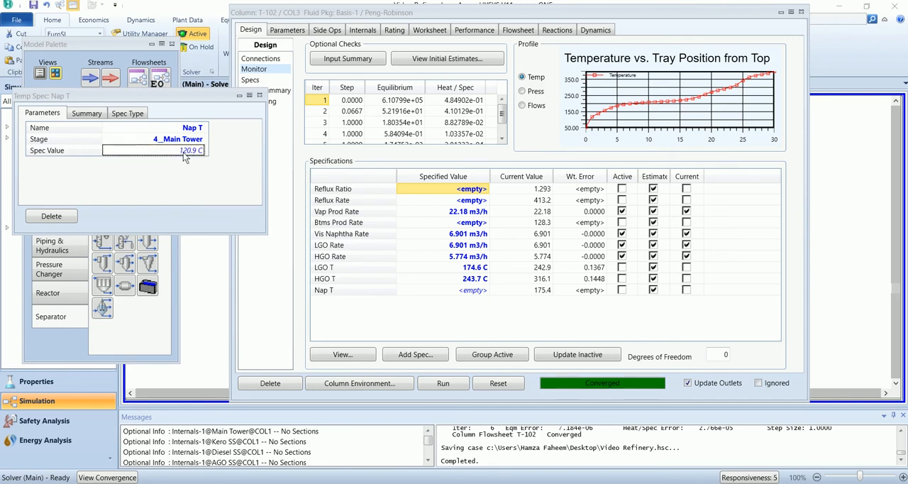
key("Return")
left_click(260, 95)
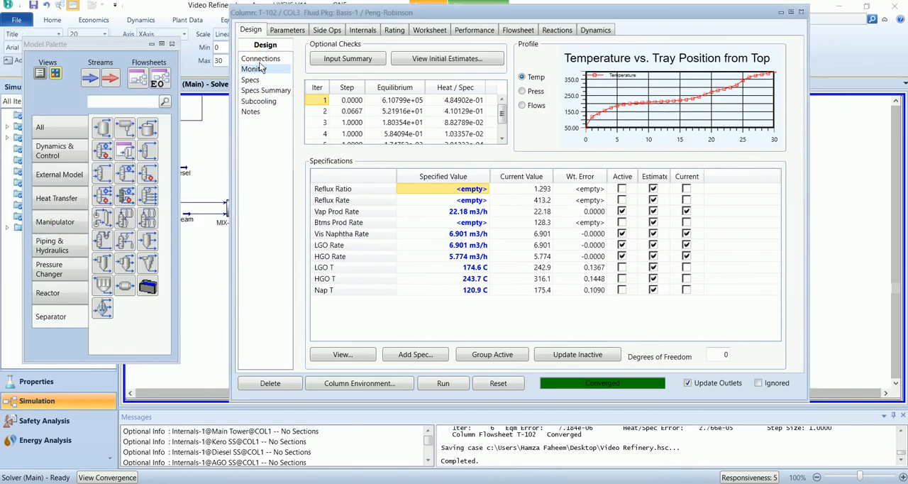
- Check the naphtha draw stage, reassign the Nap T specification to stage 3 of the Main Tower, and save the case
left_click(260, 60)
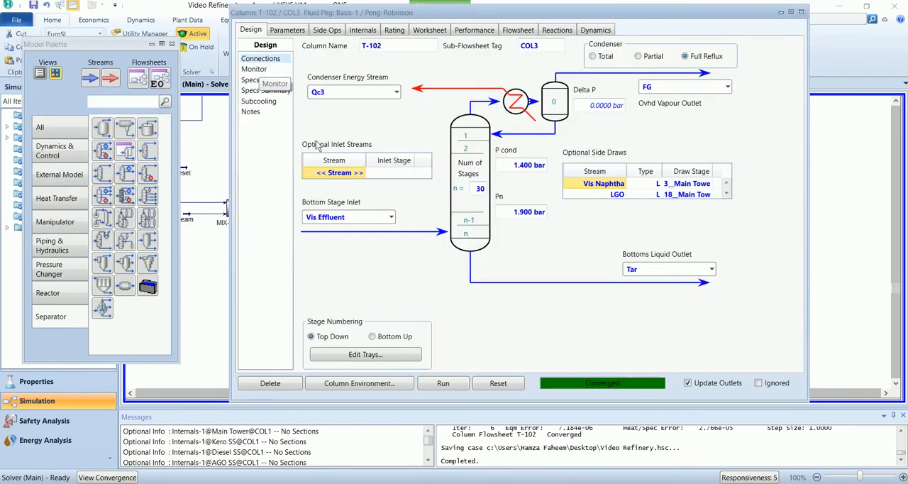
left_click(254, 69)
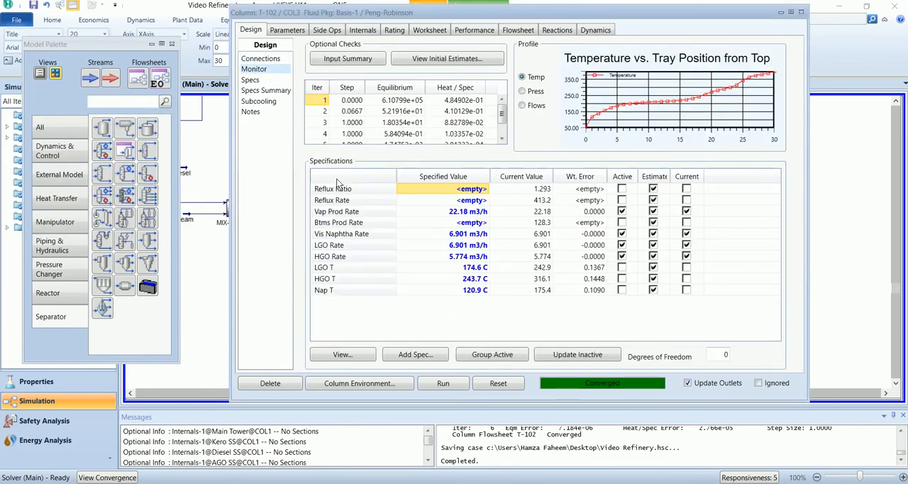
double_click(355, 291)
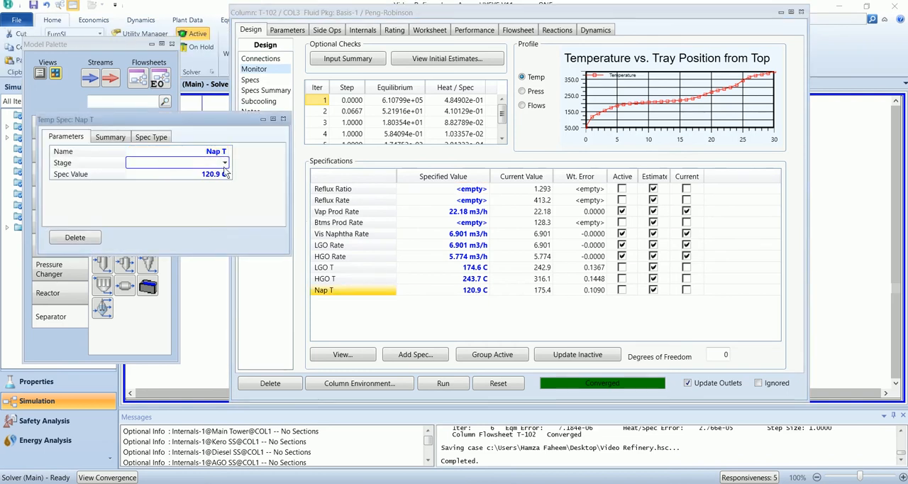
left_click(224, 164)
left_click_drag(220, 213, 222, 197)
left_click(195, 204)
left_click(283, 120)
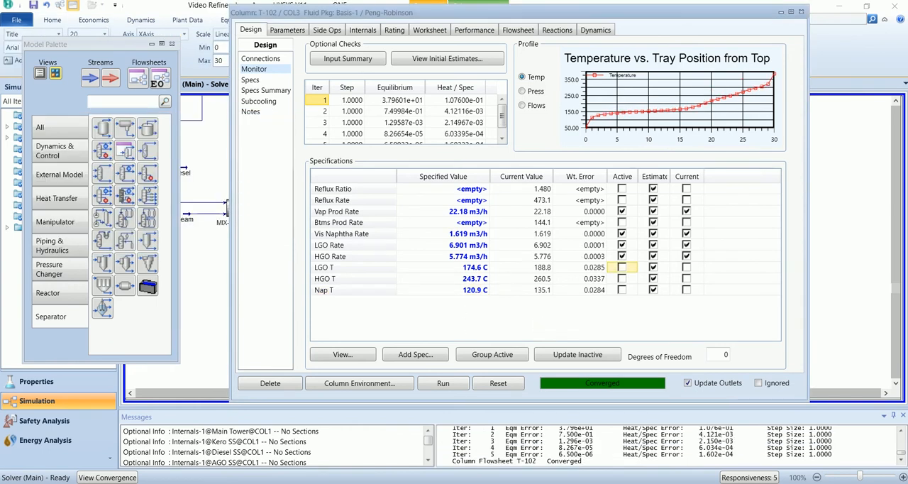
key("ctrl+s")
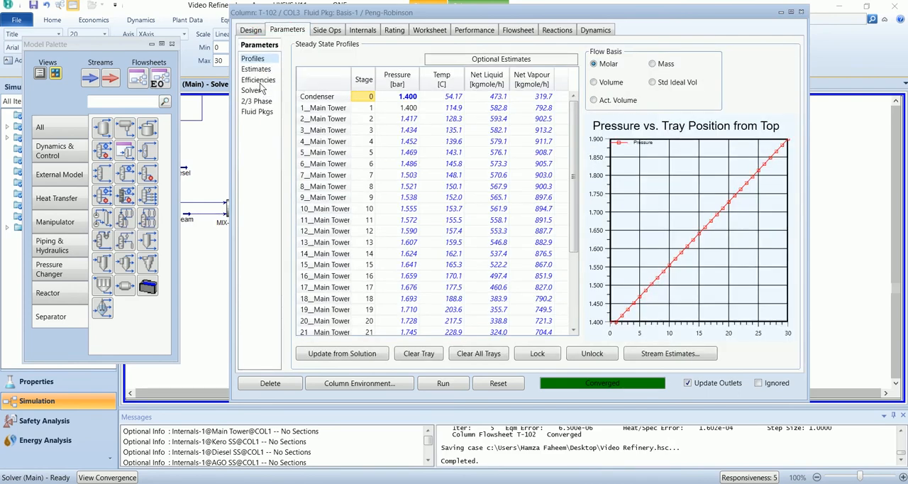
- Copy the 0.5 values for Main Tower stages 1 to 30 from the RF Lec-3 sheet in Excel into T-102's overall stage efficiencies
left_click(259, 82)
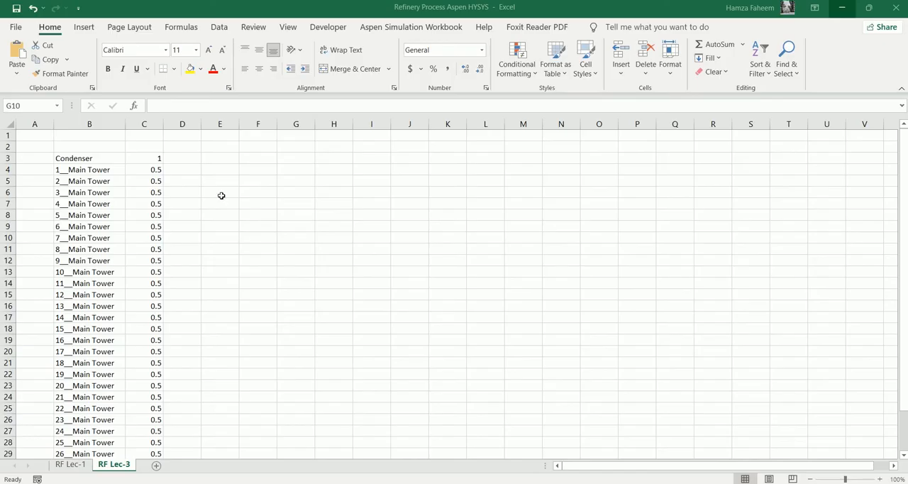
left_click(151, 170)
left_click_drag(151, 170, 153, 460)
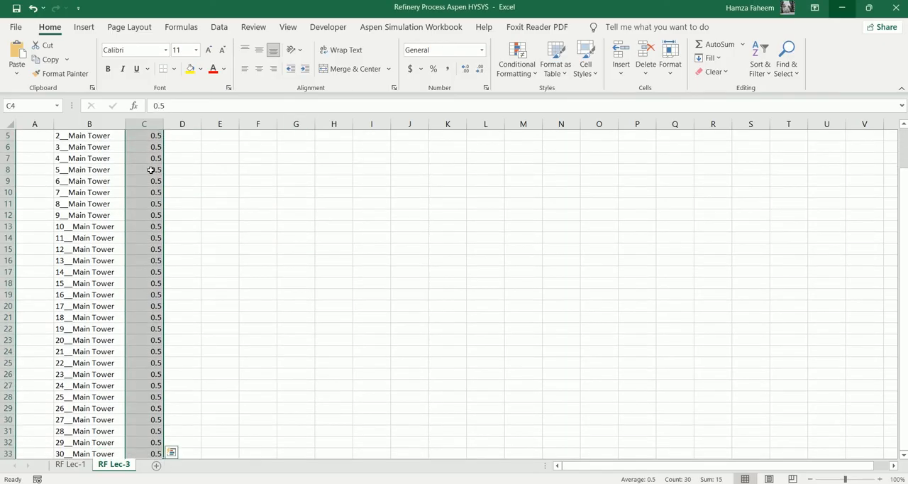
key("ctrl+c")
left_click(587, 465)
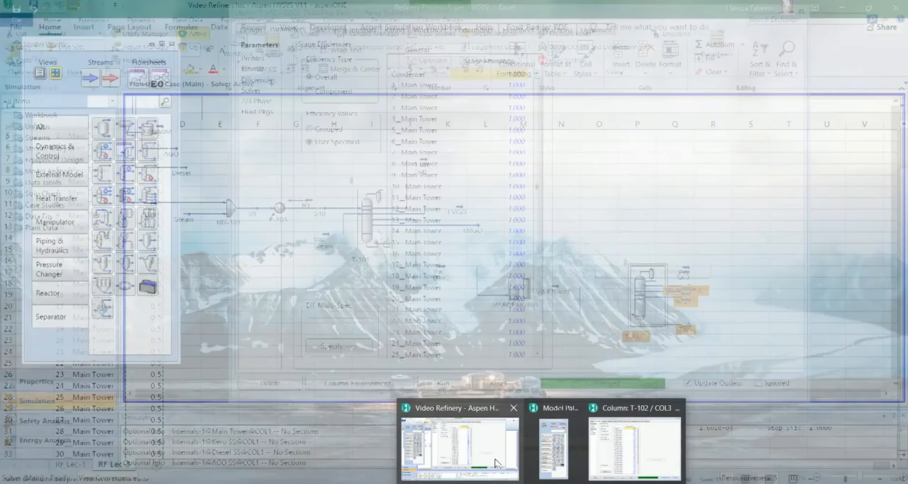
left_click(506, 85)
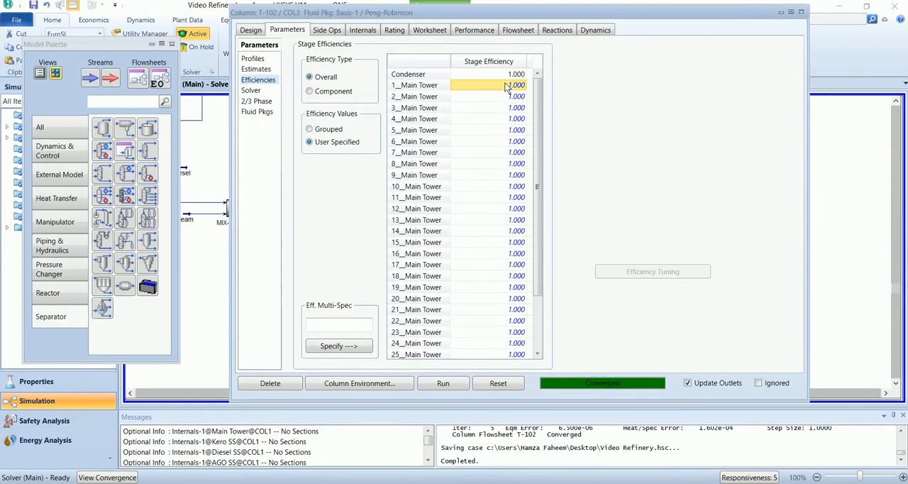
key("ctrl+v")
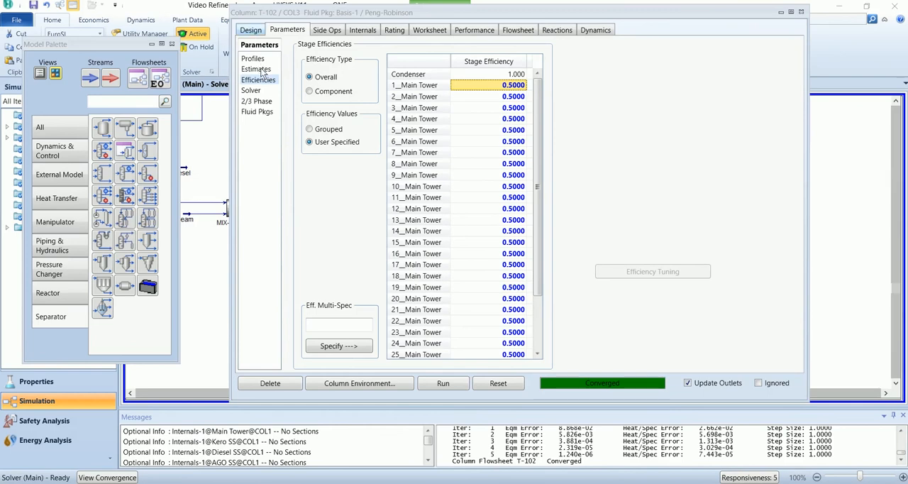
- Replace the active HGO, LGO and Vis Naphtha rate specifications with the HGO T, LGO T and Nap T temperature specifications
left_click(251, 31)
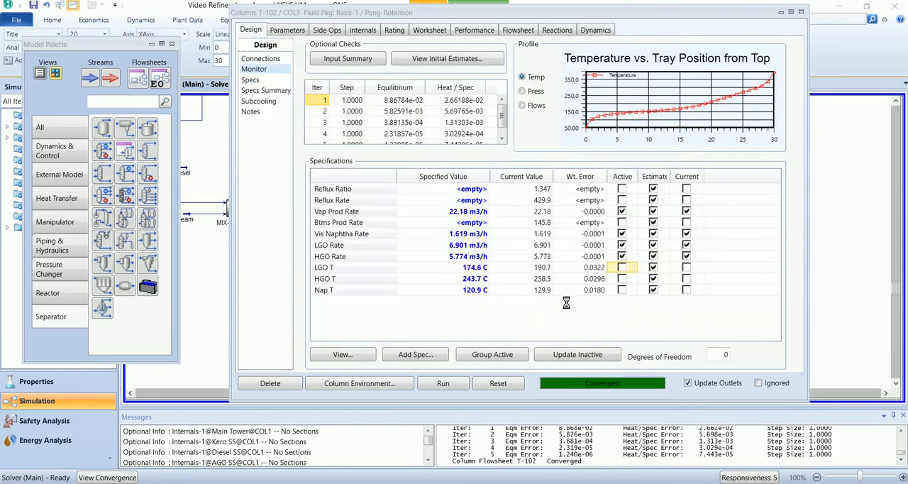
left_click(622, 257)
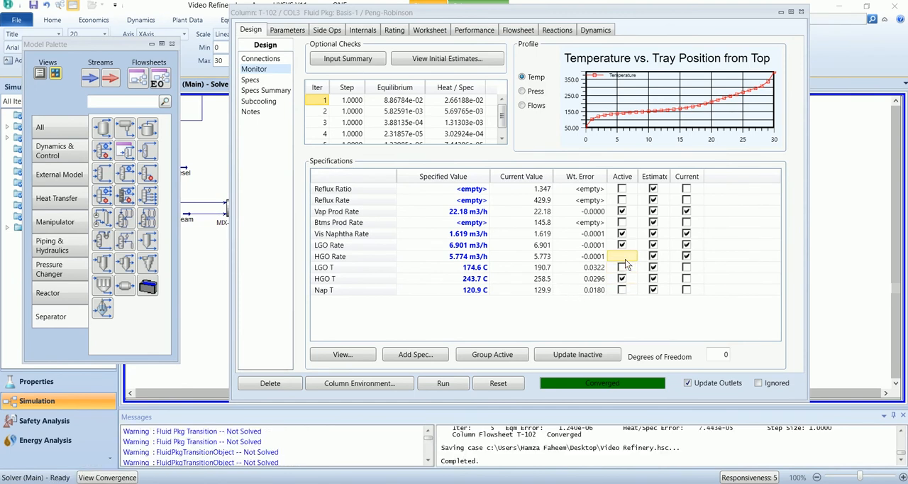
left_click(623, 256)
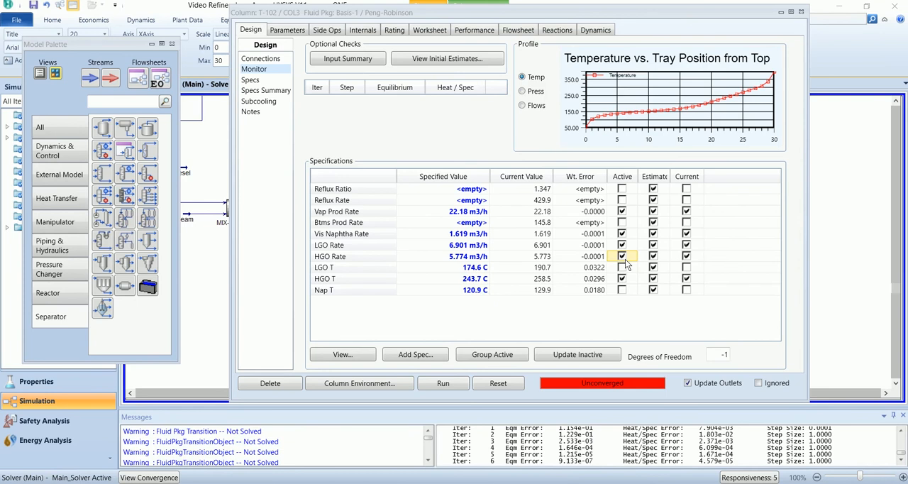
left_click(623, 257)
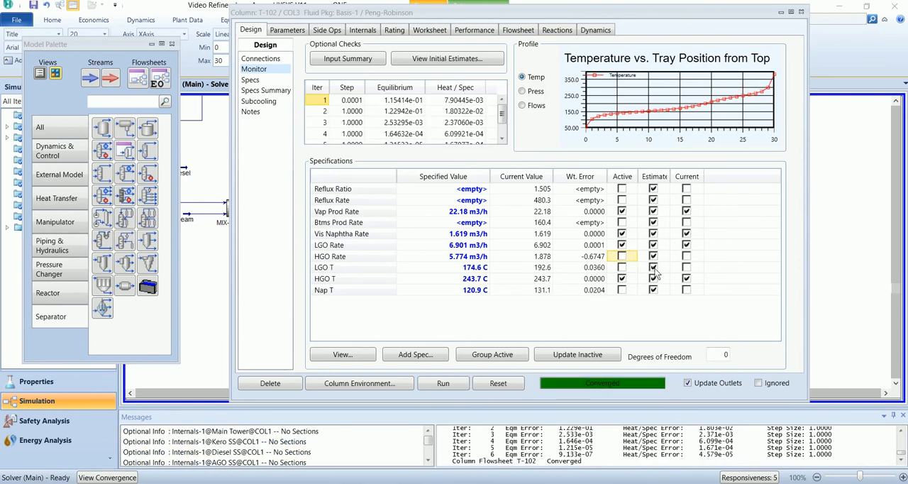
left_click(622, 246)
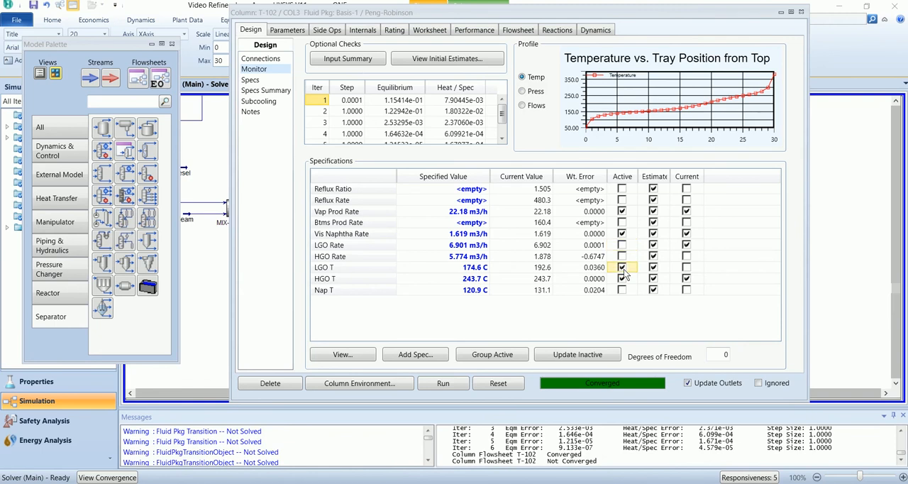
left_click(622, 267)
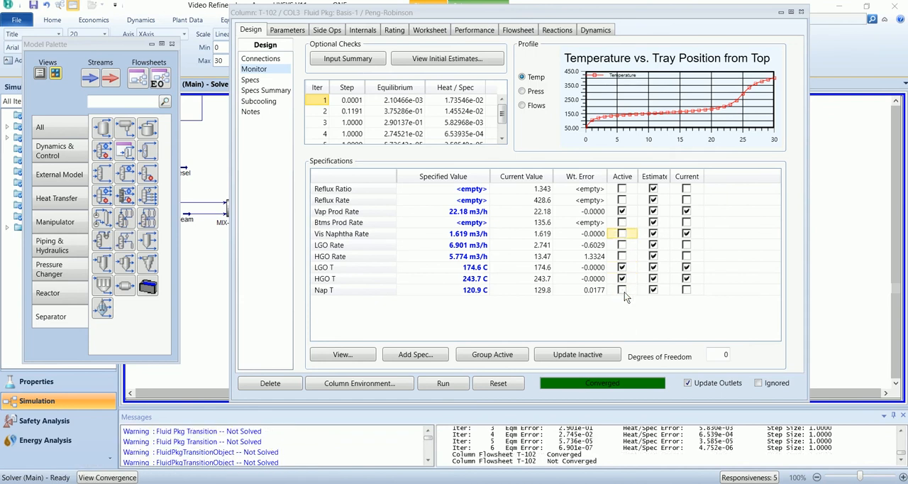
left_click(623, 290)
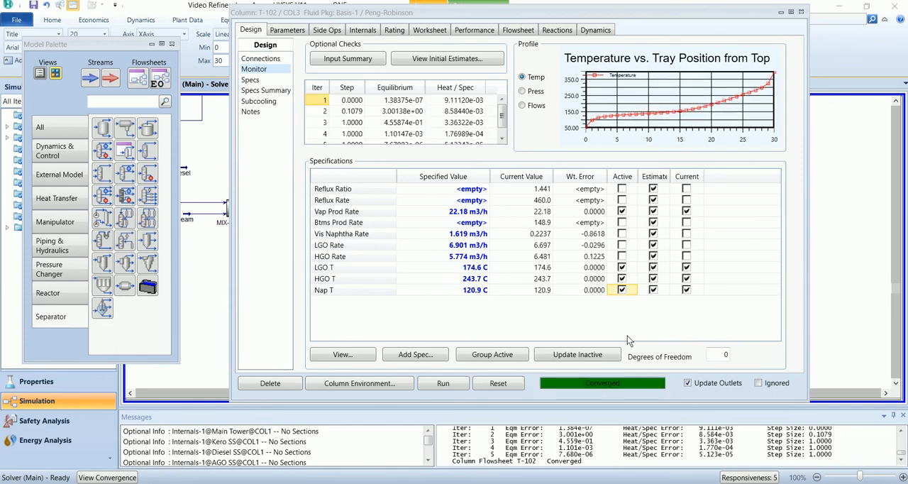
- Review the stream conditions on T-102's worksheet and close the column window
left_click(261, 59)
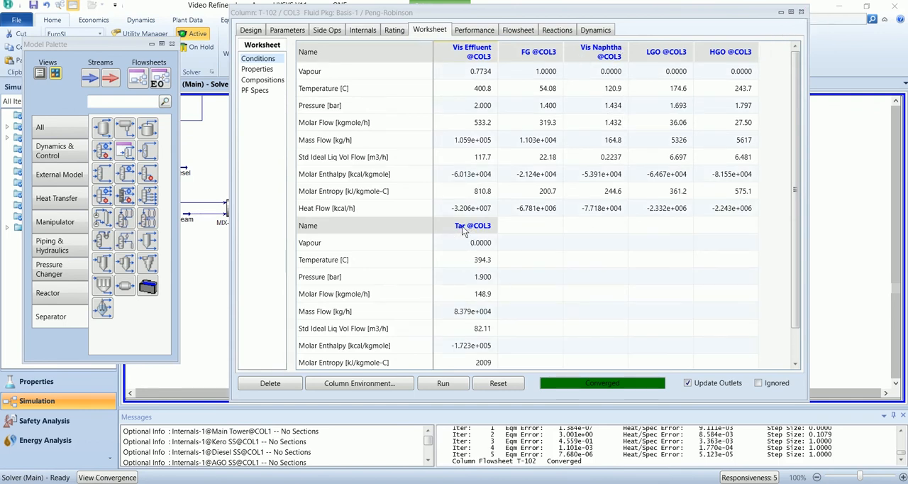
mouse_move(456, 312)
left_click(801, 12)
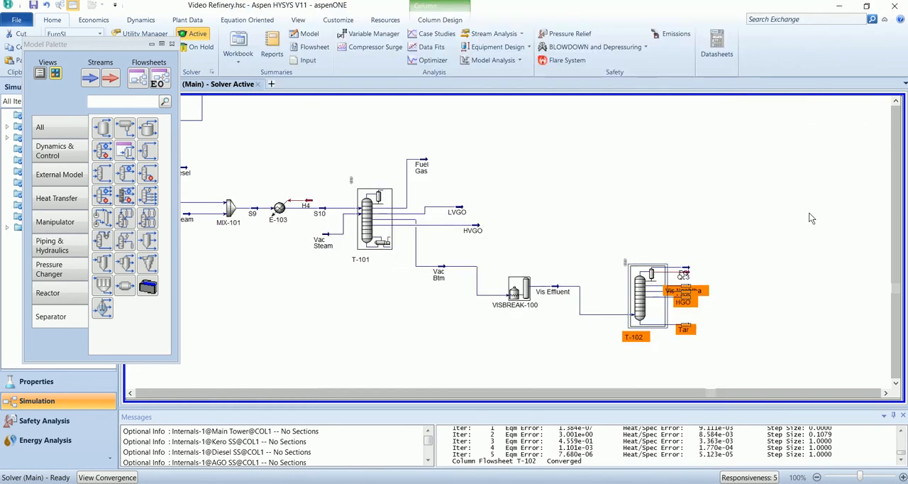
- Close the Model Palette and fit the complete refinery flowsheet in view
scroll(804, 331, "up", 2)
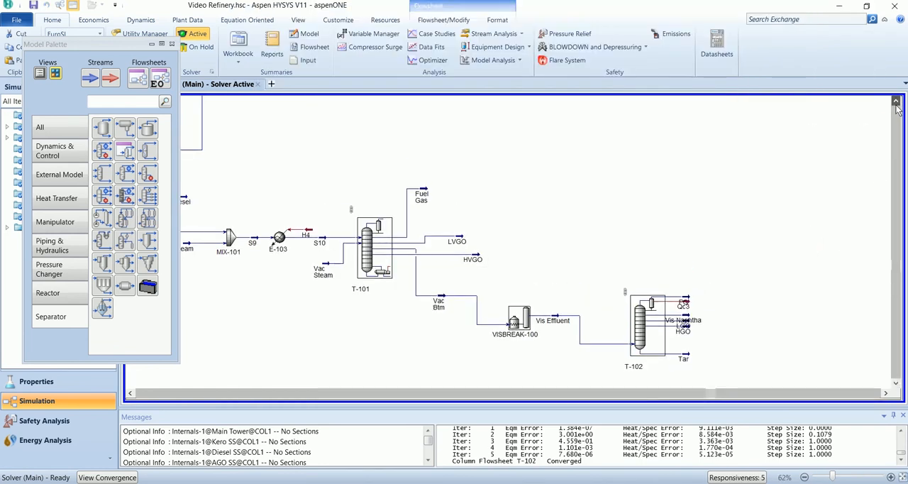
left_click(171, 44)
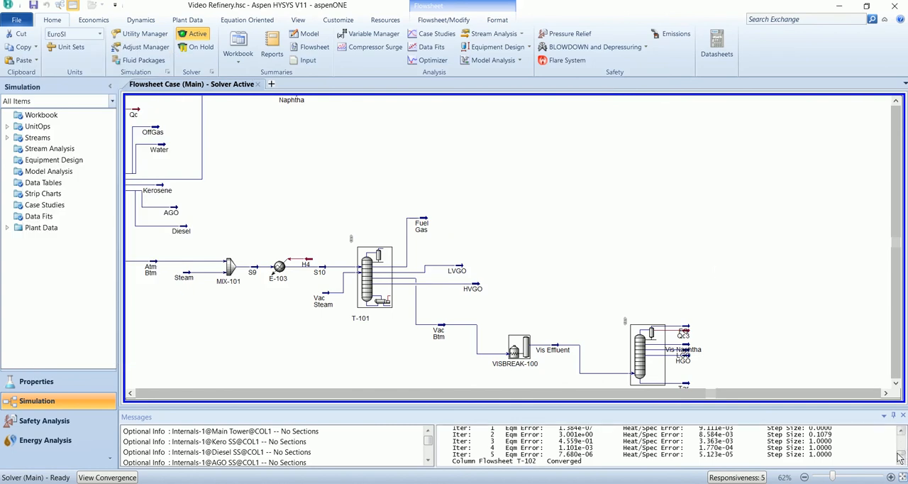
left_click(903, 477)
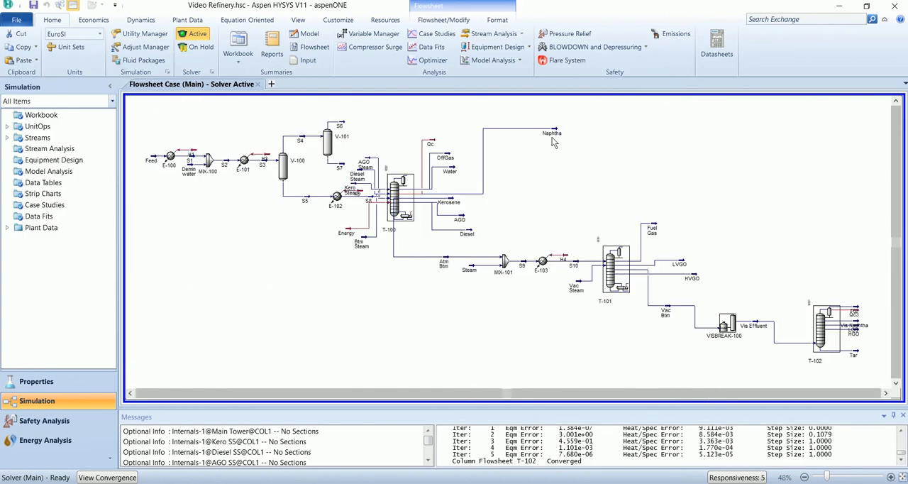